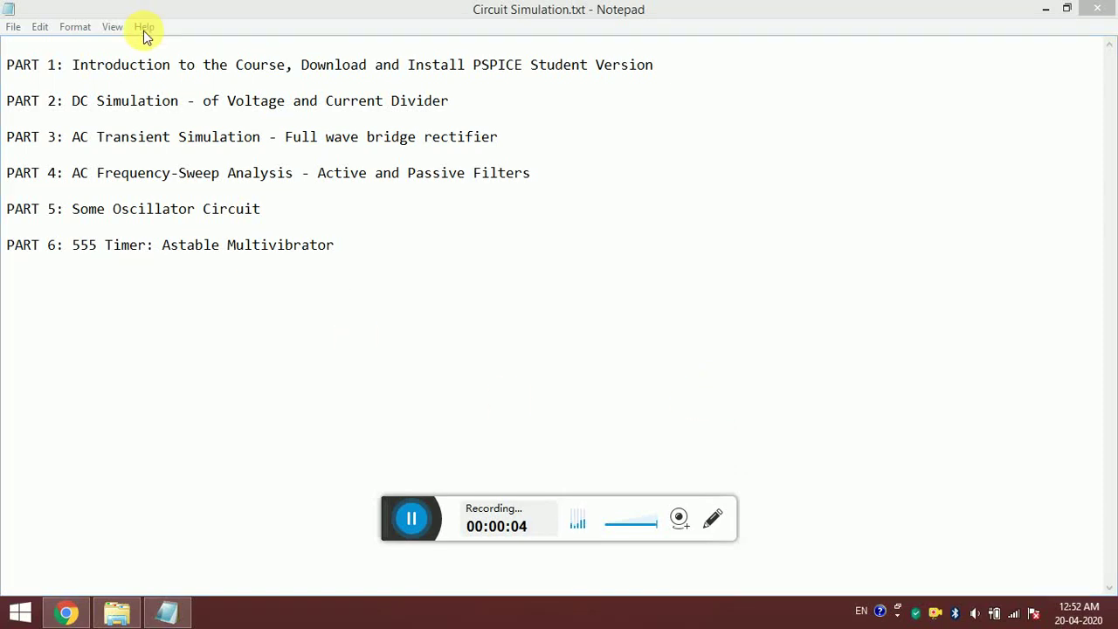
- Highlight the PART 1 'Download and Install PSPICE Student Version' wording in the course outline
{"action": "left_click", "coordinate": [142, 75]}
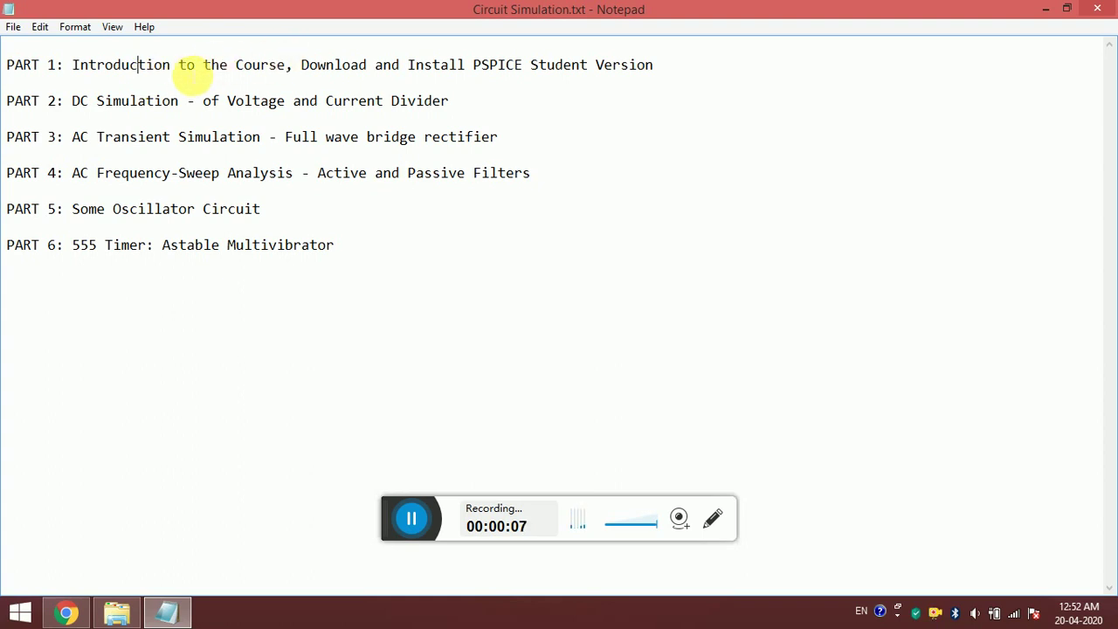
{"action": "left_click_drag", "start_coordinate": [302, 65], "coordinate": [501, 61]}
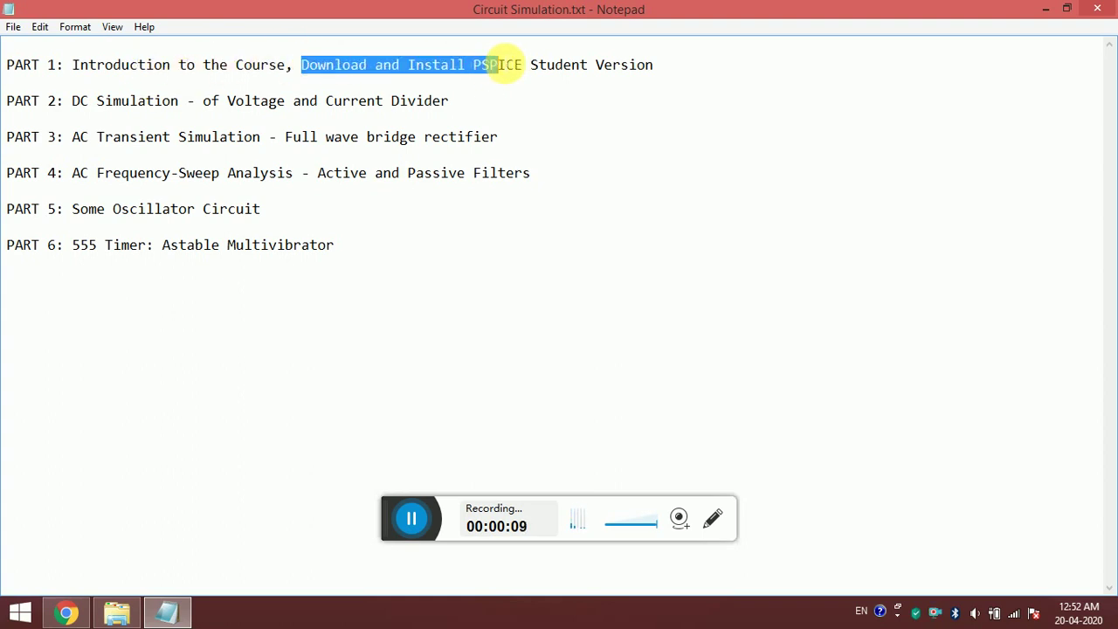
{"action": "left_click", "coordinate": [519, 65]}
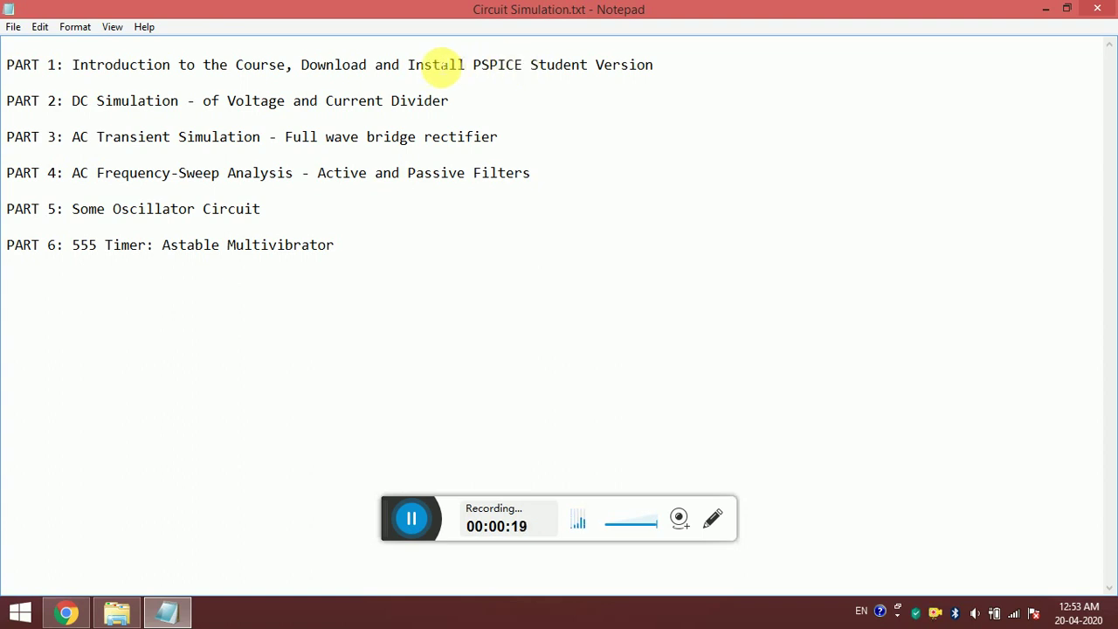
{"action": "left_click_drag", "start_coordinate": [408, 64], "coordinate": [621, 72]}
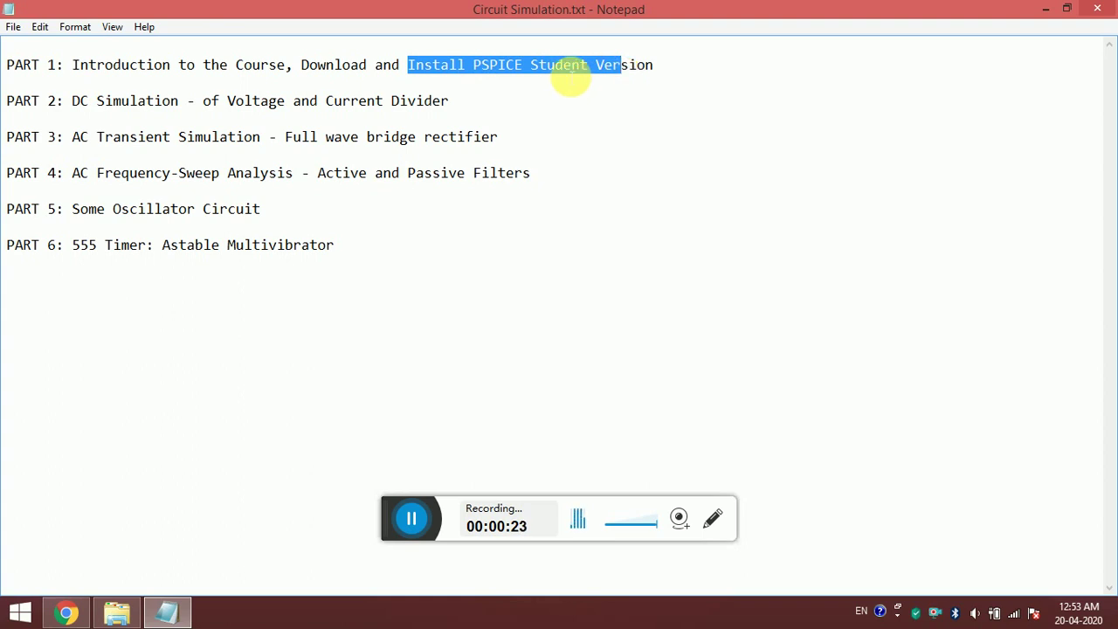
{"action": "left_click", "coordinate": [559, 73]}
{"action": "left_click", "coordinate": [476, 72]}
{"action": "left_click_drag", "start_coordinate": [476, 73], "coordinate": [522, 70]}
{"action": "left_click", "coordinate": [525, 70]}
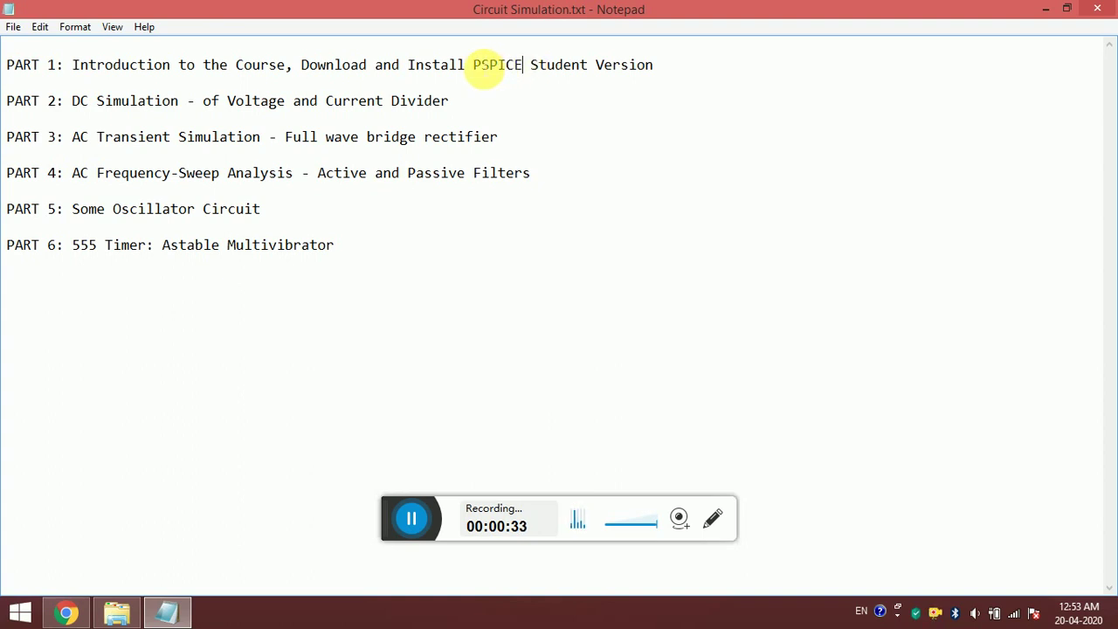
{"action": "left_click_drag", "start_coordinate": [482, 67], "coordinate": [566, 68]}
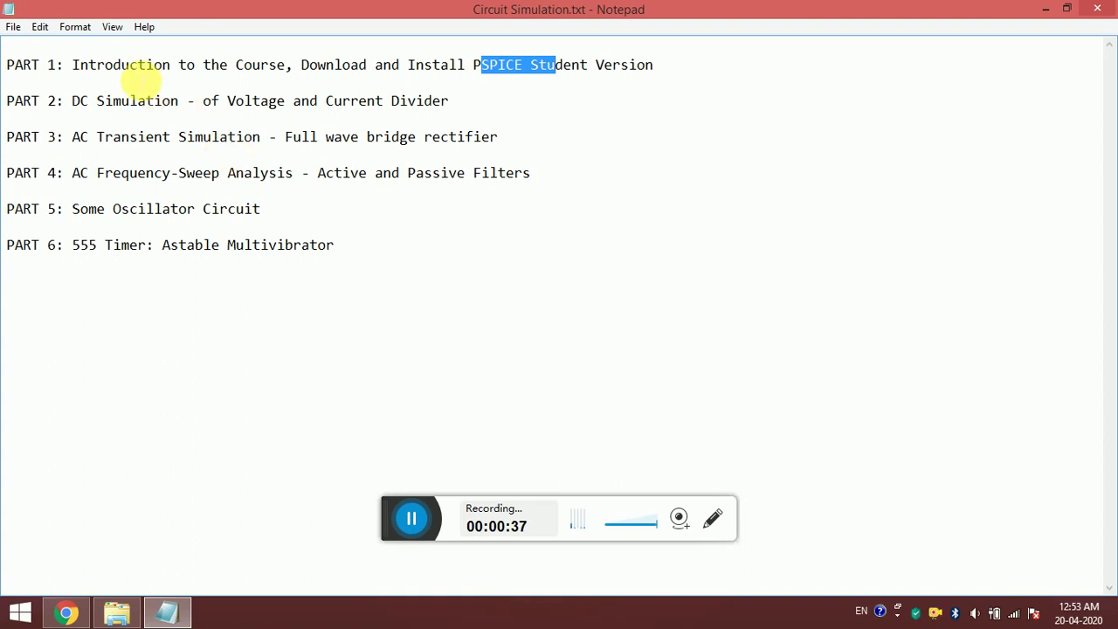
{"action": "left_click", "coordinate": [87, 67]}
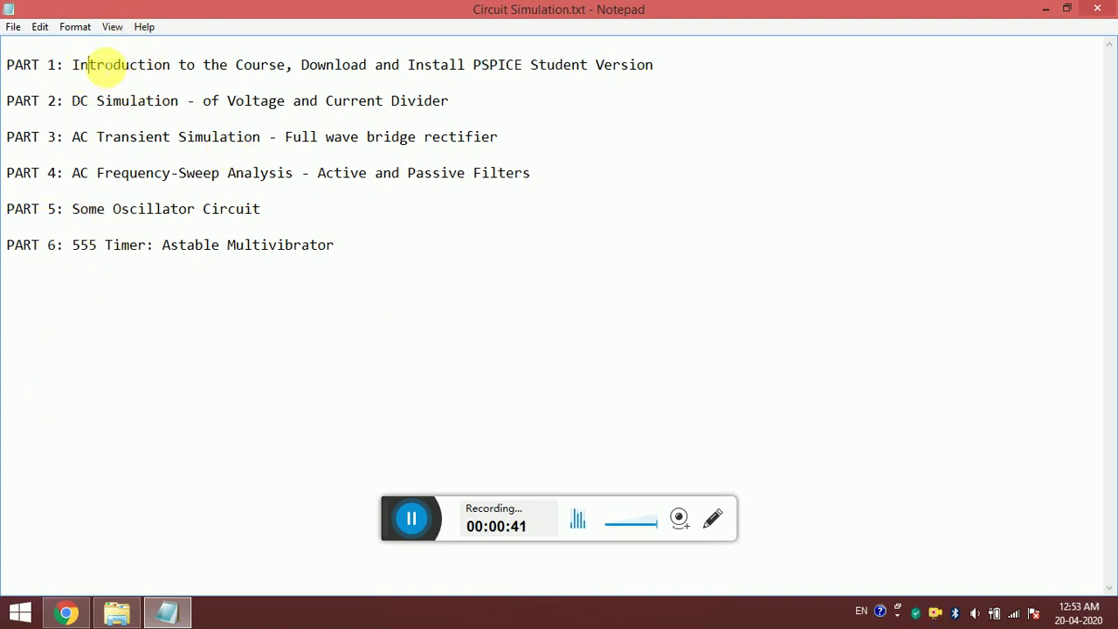
{"action": "left_click_drag", "start_coordinate": [73, 66], "coordinate": [222, 69]}
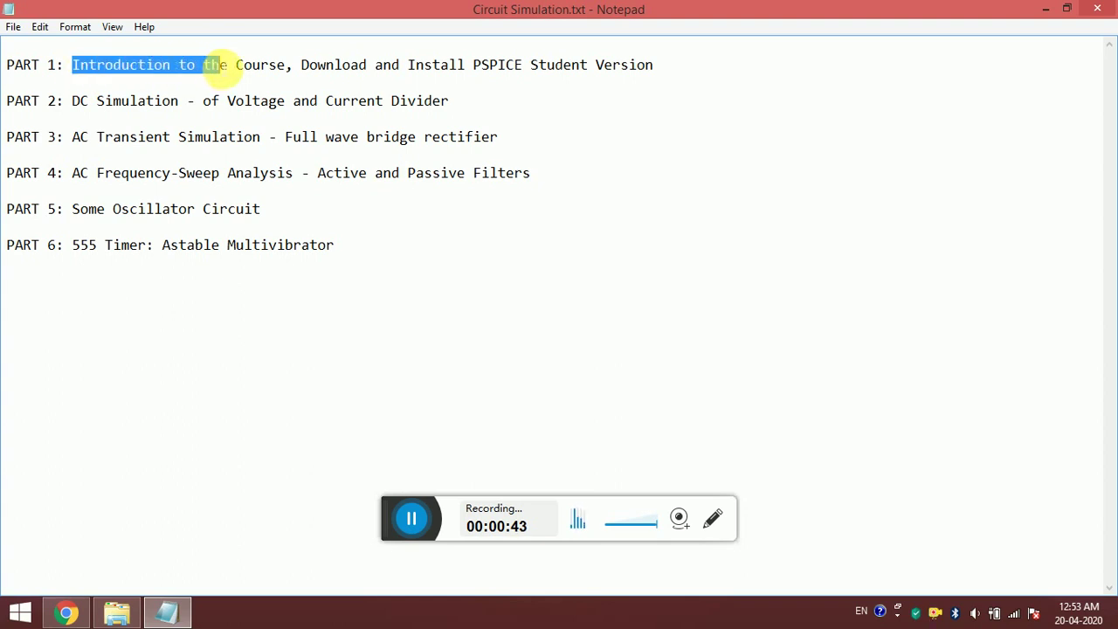
{"action": "left_click", "coordinate": [223, 70]}
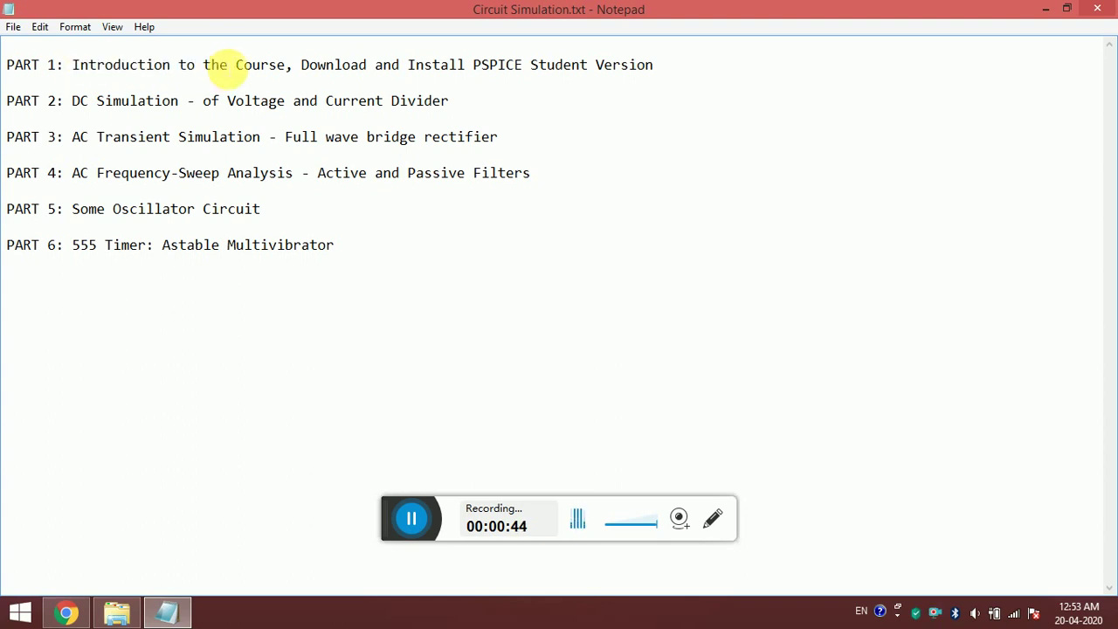
{"action": "double_click", "coordinate": [346, 71]}
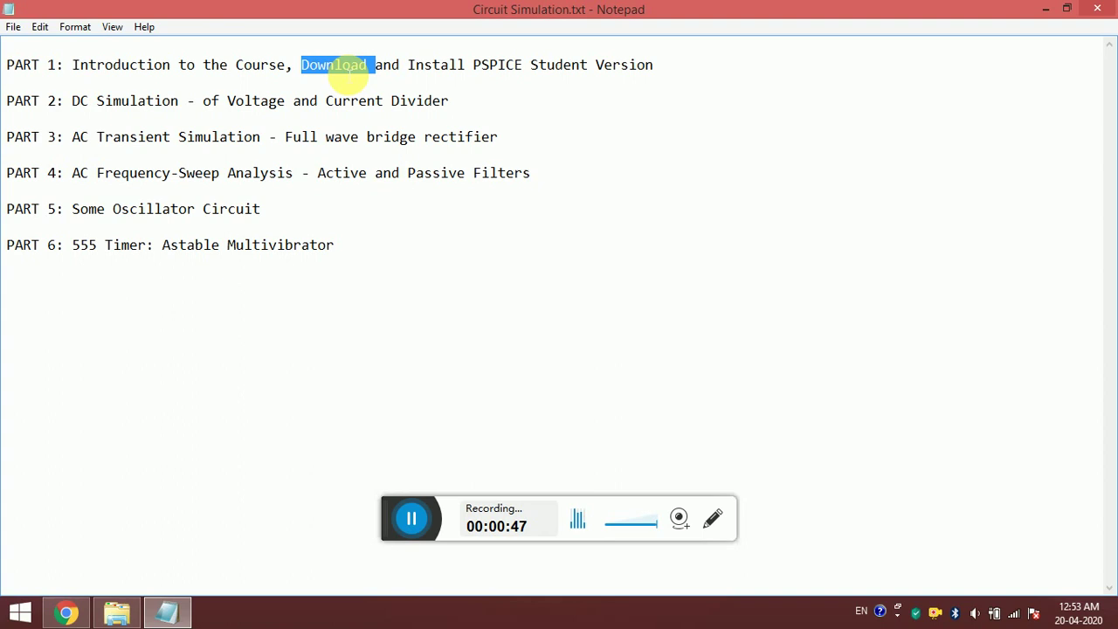
{"action": "left_click", "coordinate": [344, 66]}
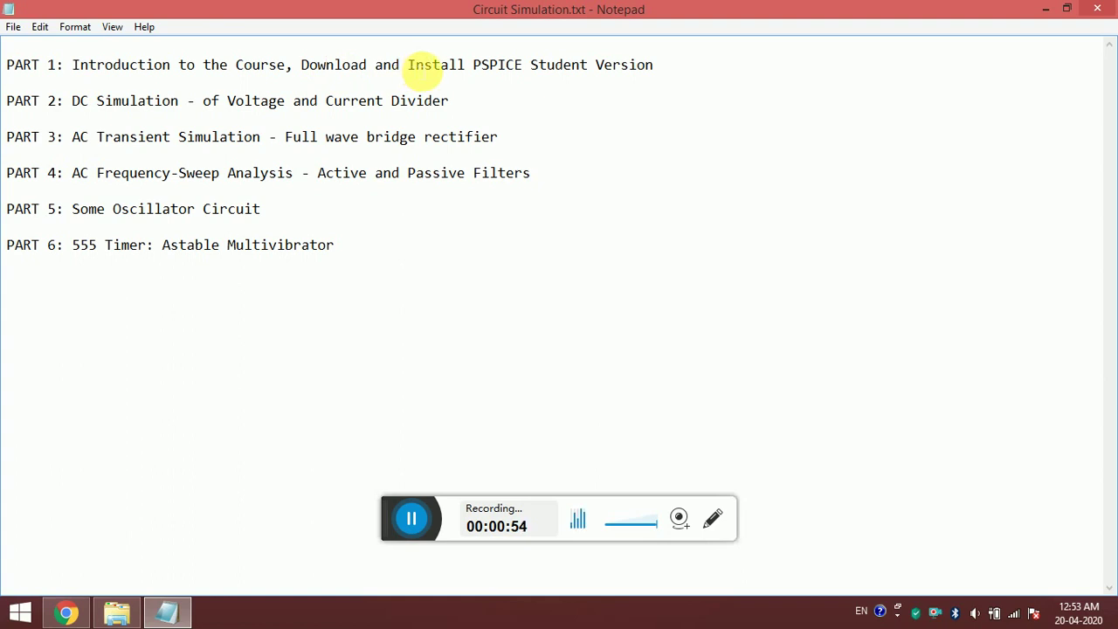
{"action": "left_click_drag", "start_coordinate": [409, 67], "coordinate": [691, 87]}
{"action": "left_click", "coordinate": [691, 87]}
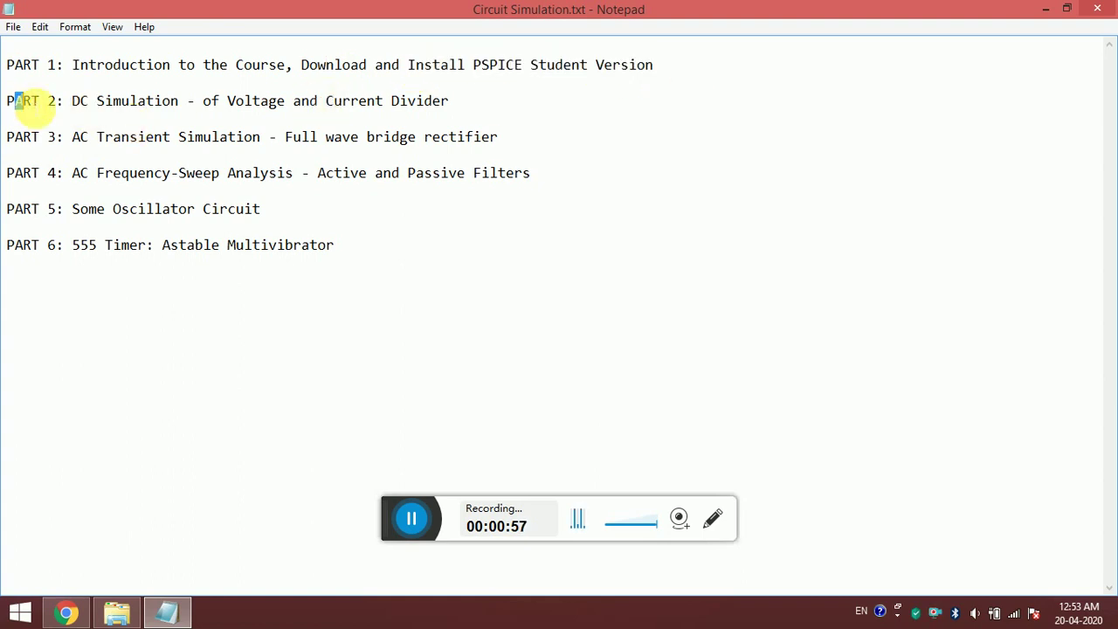
- Highlight the PART 2 label, PART 3 AC Transient and PART 4 AC Frequency-Sweep wording
{"action": "left_click_drag", "start_coordinate": [16, 100], "coordinate": [179, 102]}
{"action": "left_click", "coordinate": [74, 102]}
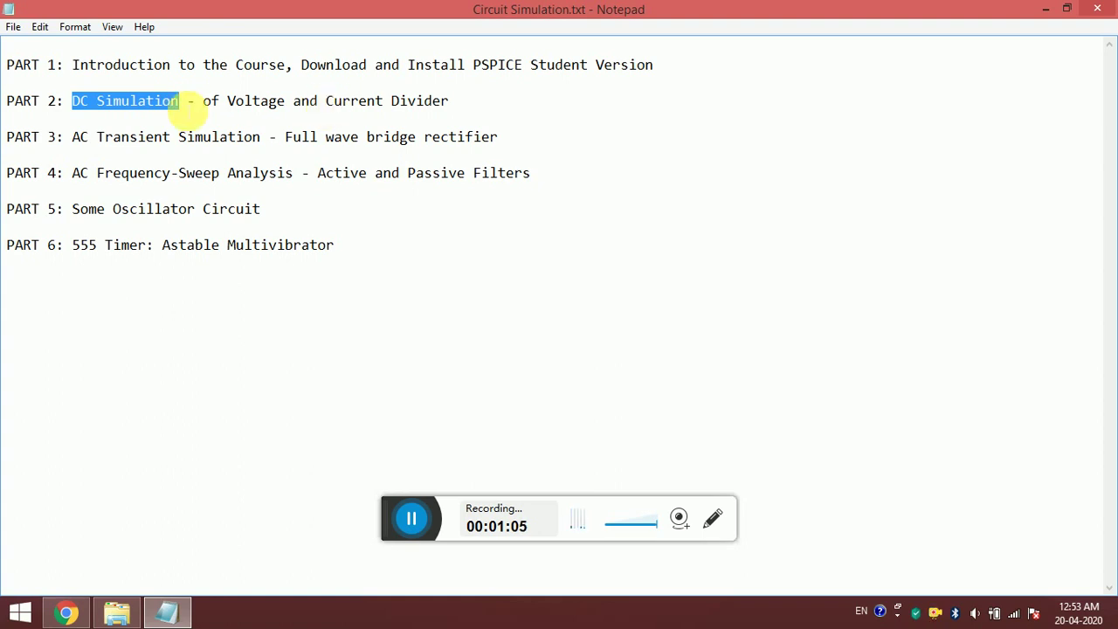
{"action": "left_click_drag", "start_coordinate": [72, 137], "coordinate": [262, 138]}
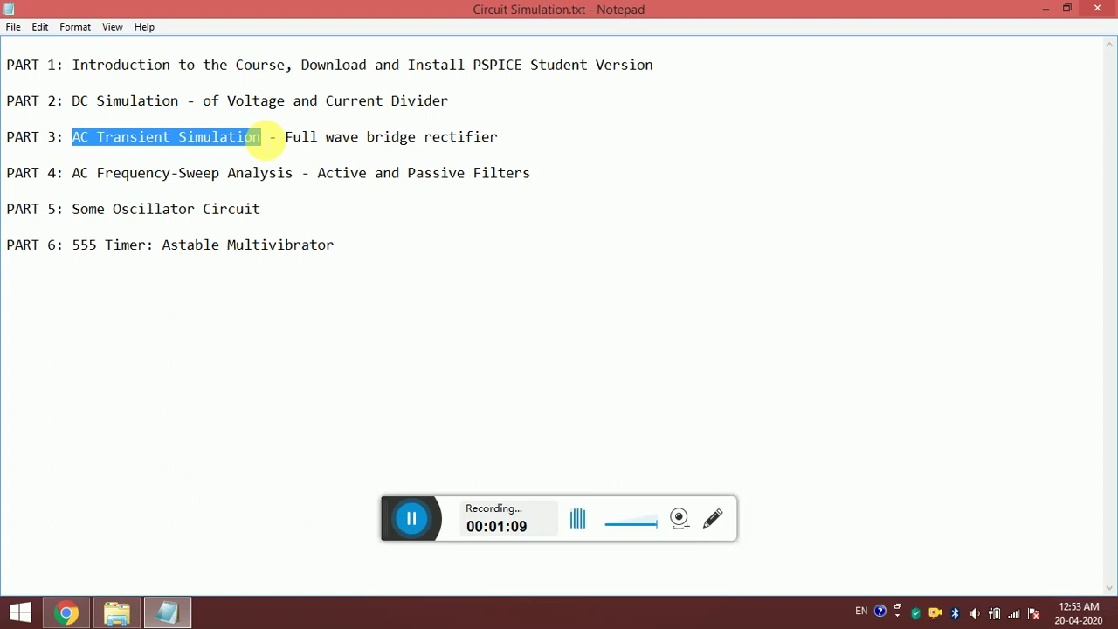
{"action": "left_click", "coordinate": [213, 145]}
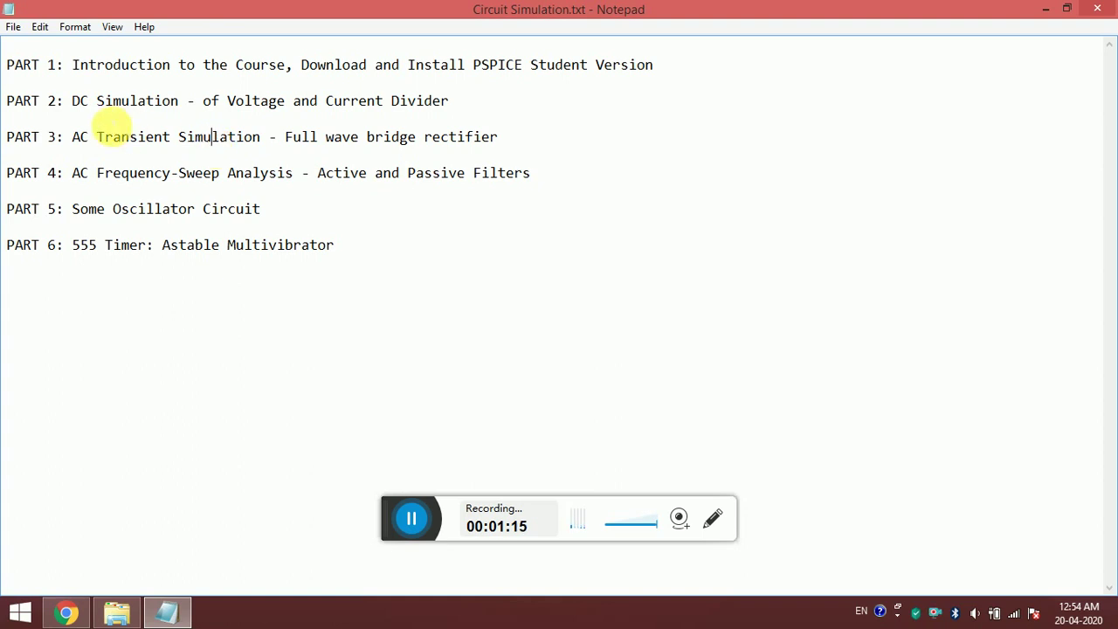
{"action": "left_click_drag", "start_coordinate": [73, 137], "coordinate": [213, 147]}
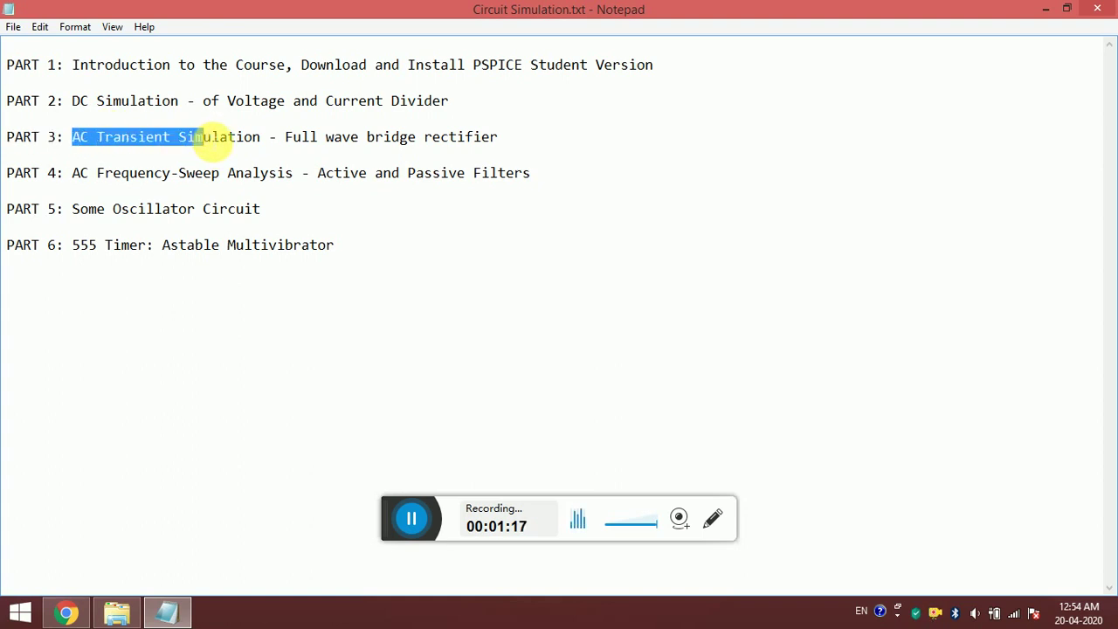
{"action": "left_click", "coordinate": [214, 145]}
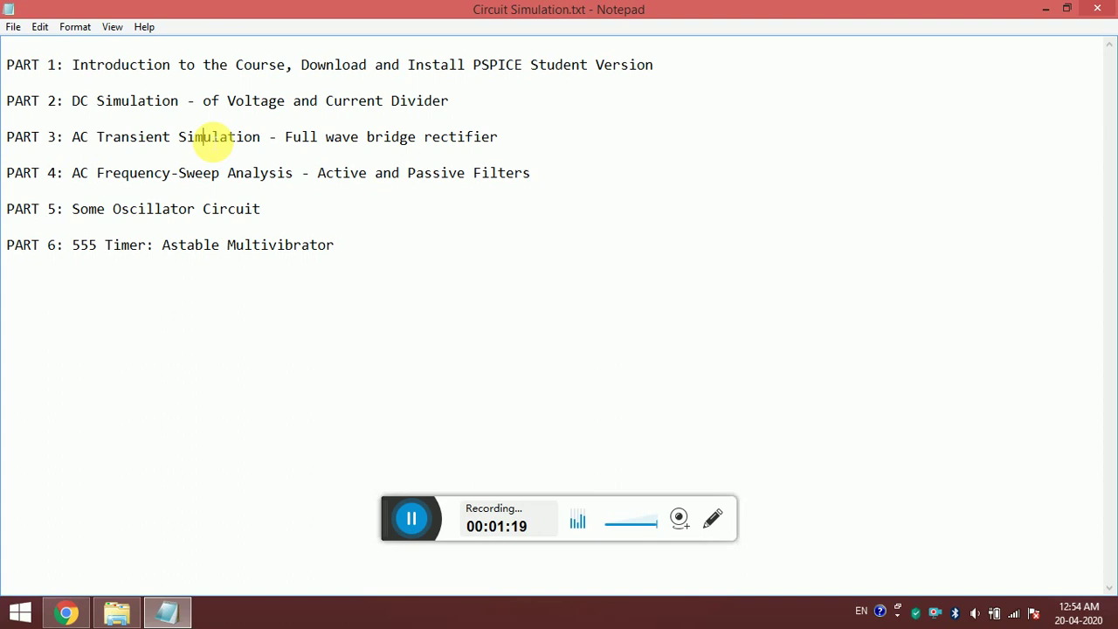
{"action": "left_click_drag", "start_coordinate": [80, 173], "coordinate": [236, 173]}
{"action": "left_click", "coordinate": [237, 173]}
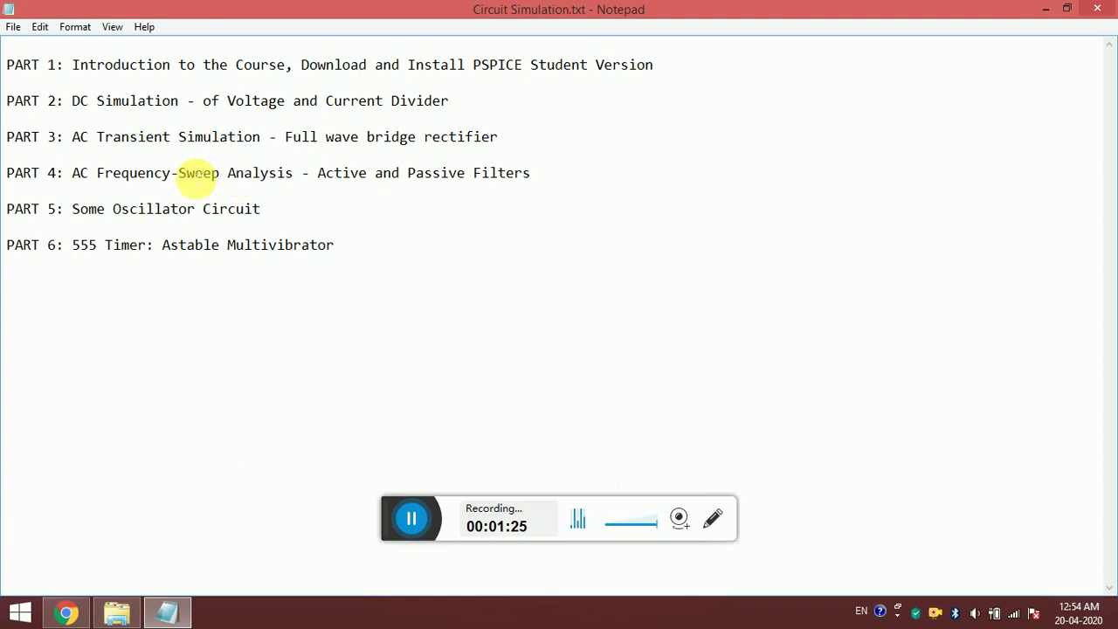
{"action": "left_click_drag", "start_coordinate": [75, 173], "coordinate": [223, 172]}
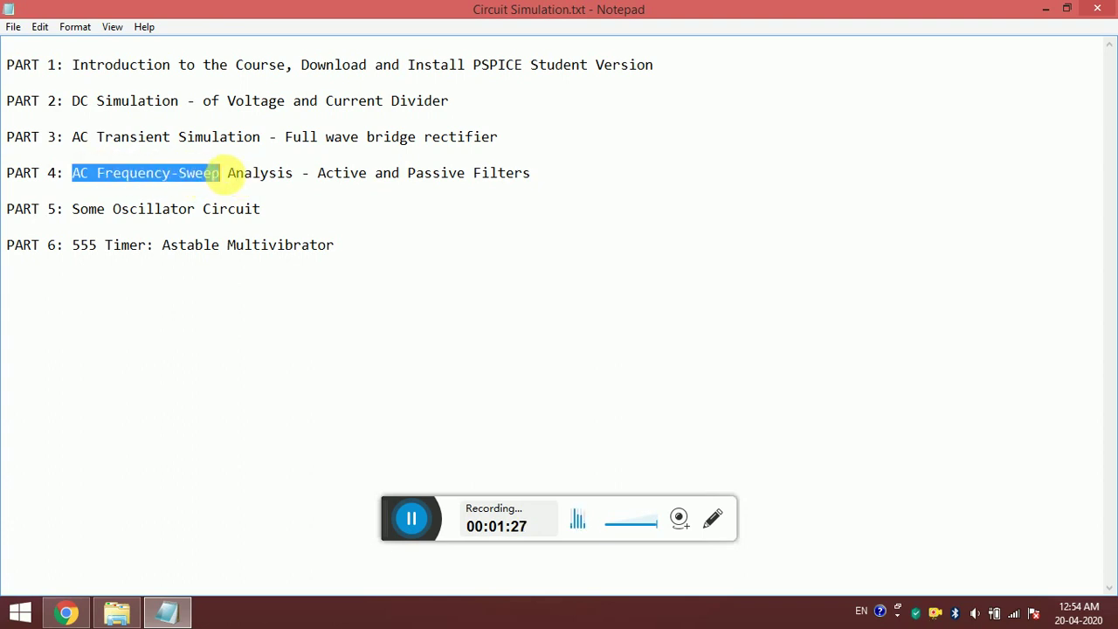
{"action": "left_click", "coordinate": [284, 137]}
{"action": "key", "text": "shift+Home"}
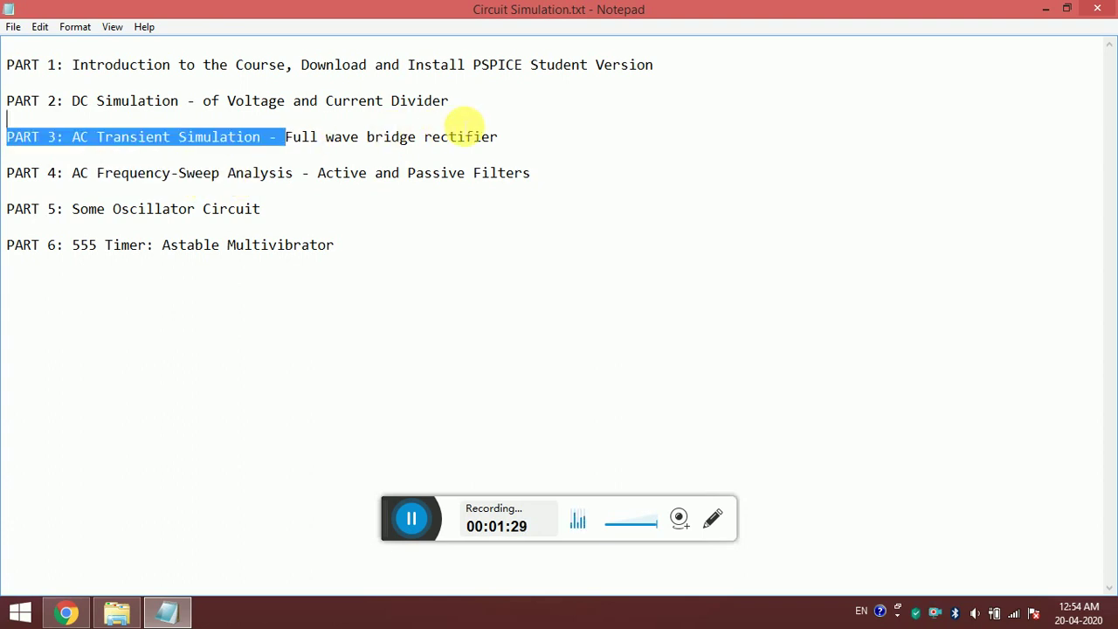
{"action": "left_click", "coordinate": [513, 134]}
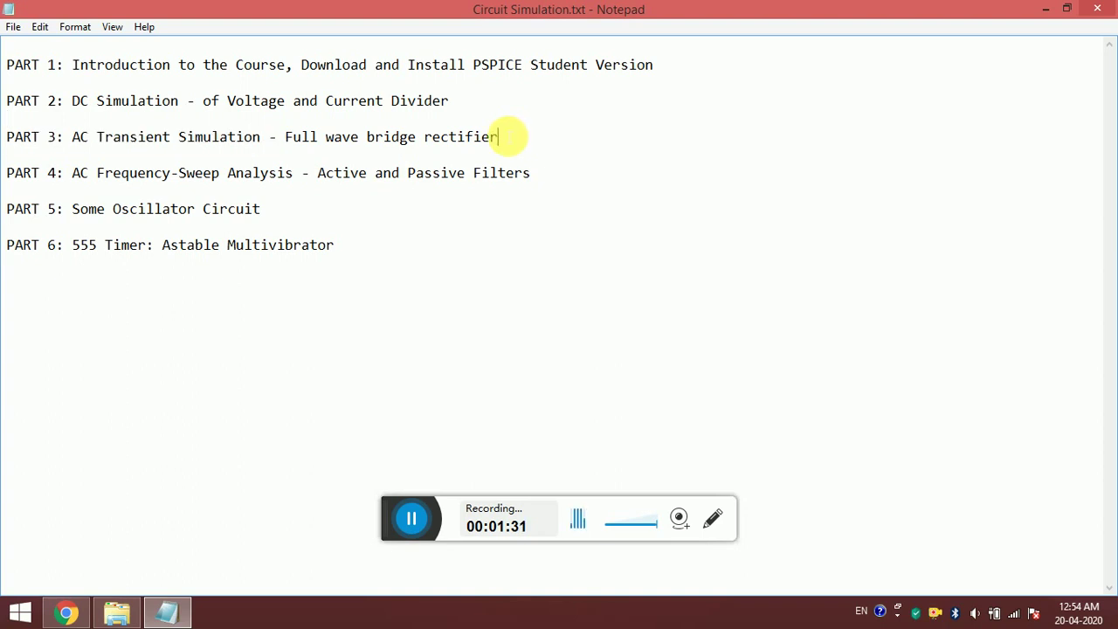
{"action": "left_click_drag", "start_coordinate": [73, 137], "coordinate": [117, 137]}
{"action": "key", "text": "shift+Home"}
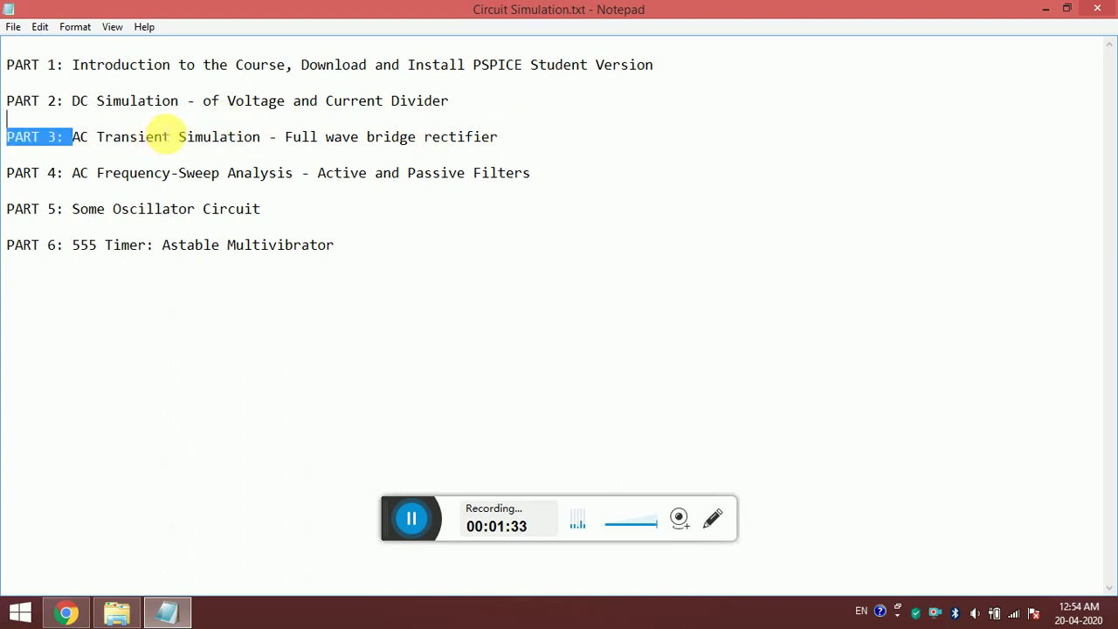
{"action": "left_click", "coordinate": [169, 137], "text": "shift"}
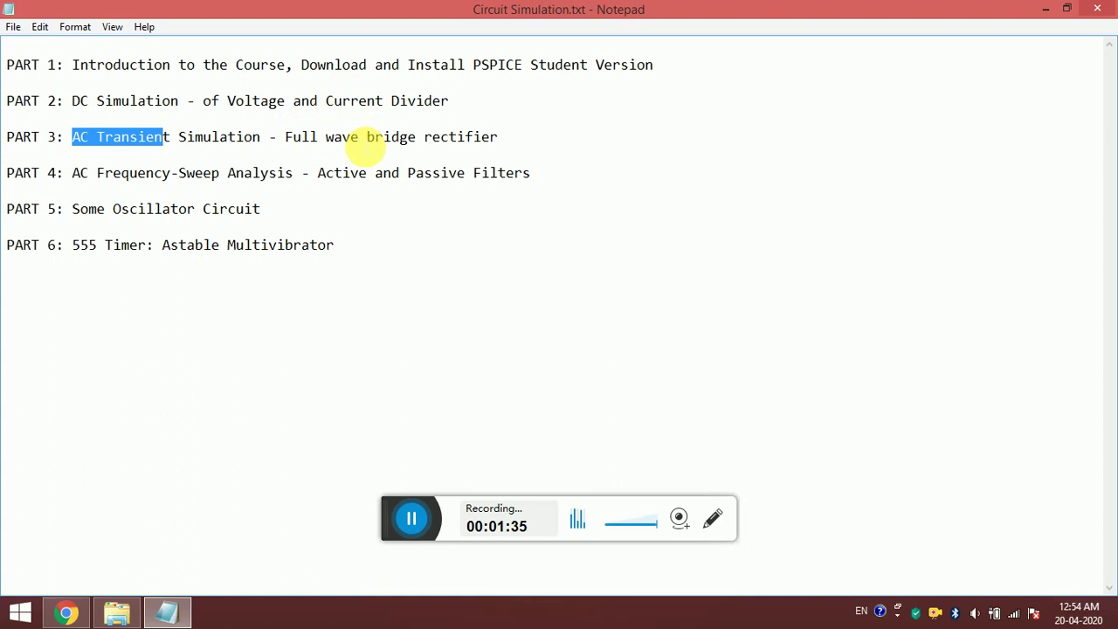
{"action": "left_click", "coordinate": [75, 173]}
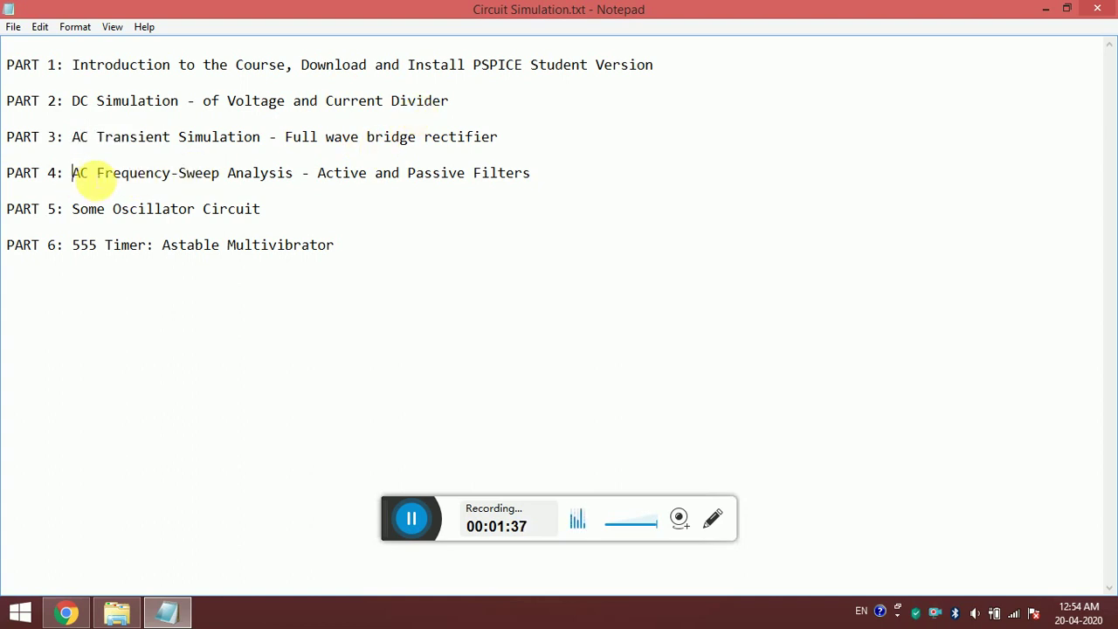
{"action": "left_click", "coordinate": [171, 173], "text": "shift"}
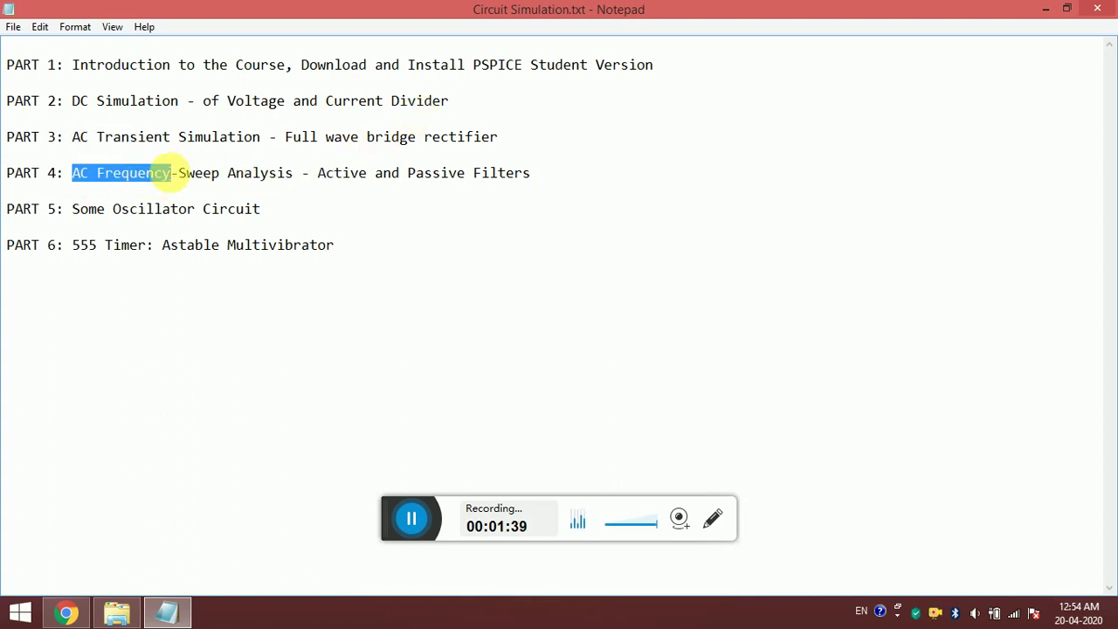
{"action": "left_click", "coordinate": [174, 173]}
{"action": "double_click", "coordinate": [496, 173]}
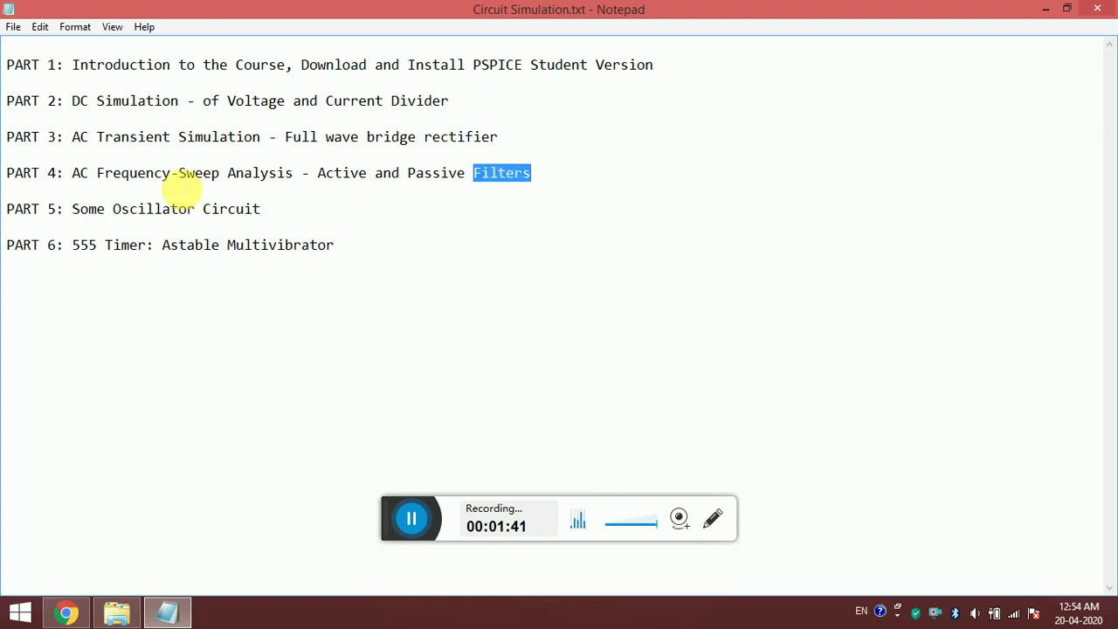
{"action": "left_click_drag", "start_coordinate": [73, 174], "coordinate": [301, 183]}
{"action": "left_click", "coordinate": [301, 183]}
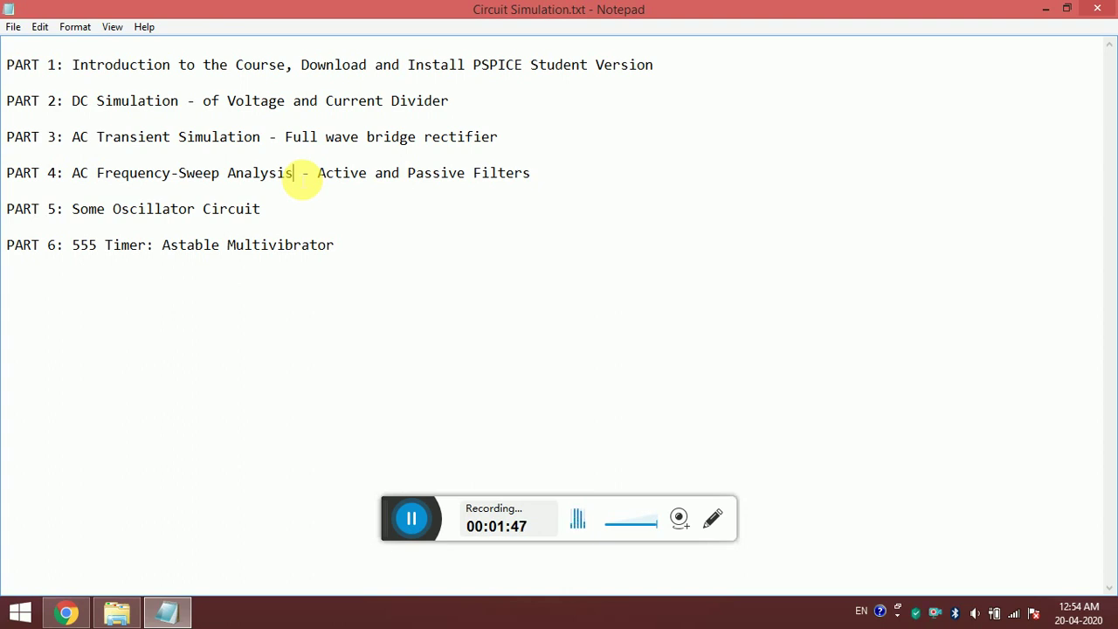
{"action": "left_click_drag", "start_coordinate": [74, 174], "coordinate": [288, 179]}
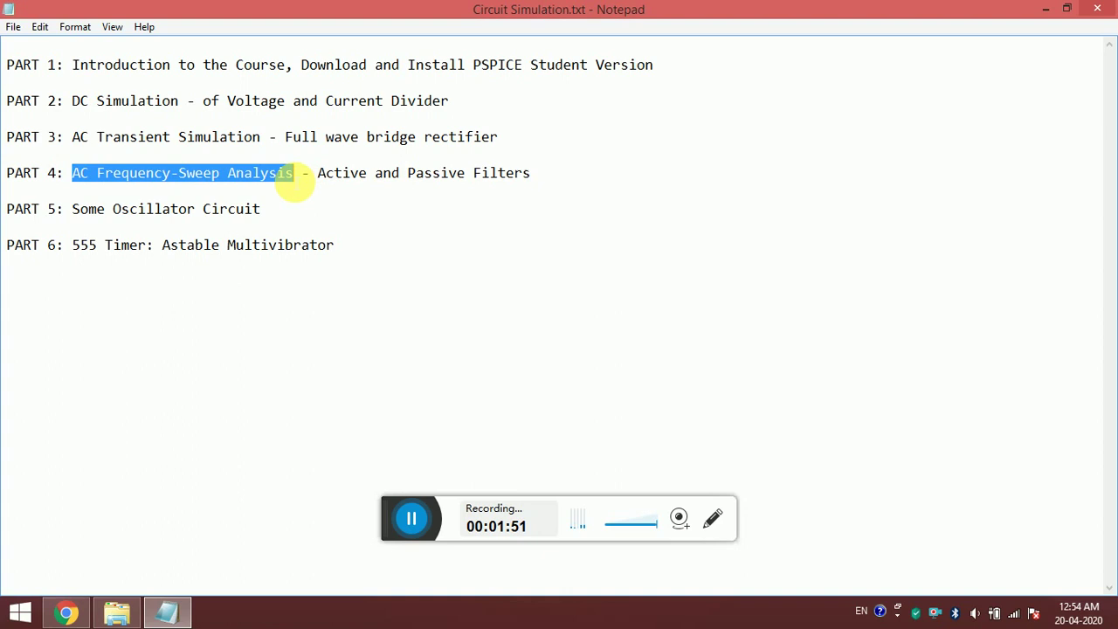
{"action": "left_click", "coordinate": [156, 140]}
{"action": "left_click", "coordinate": [150, 137]}
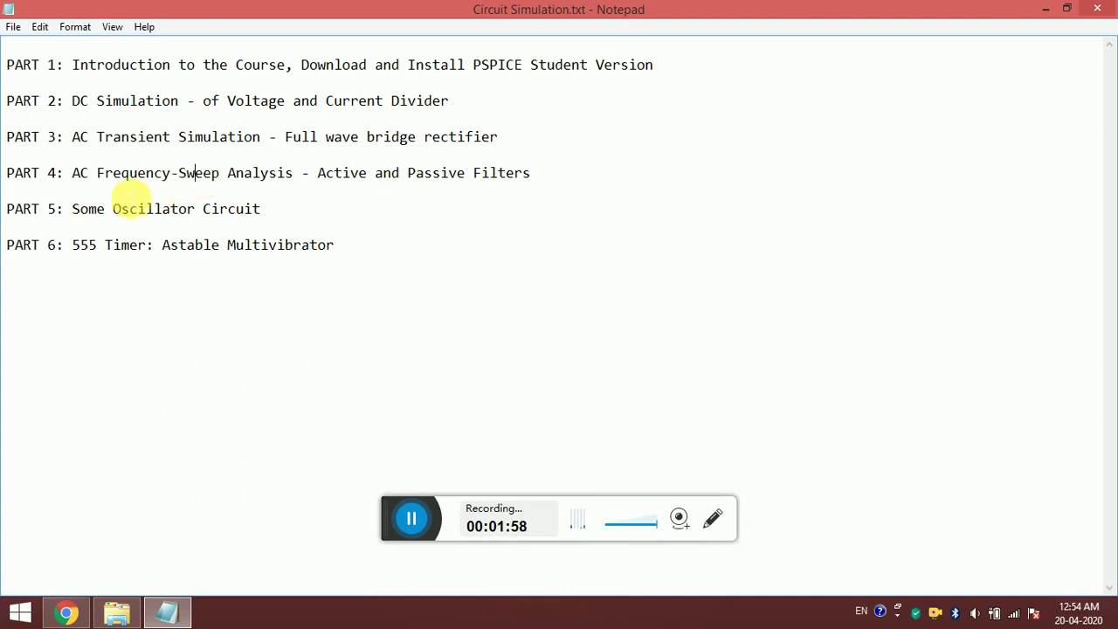
- Highlight PART 5 Some Oscillator Circuit, PART 6 555 Timer, then outline lines 1–5
{"action": "left_click", "coordinate": [73, 209]}
{"action": "key", "text": "shift+Home"}
{"action": "key", "text": "shift+End"}
{"action": "left_click", "coordinate": [273, 206]}
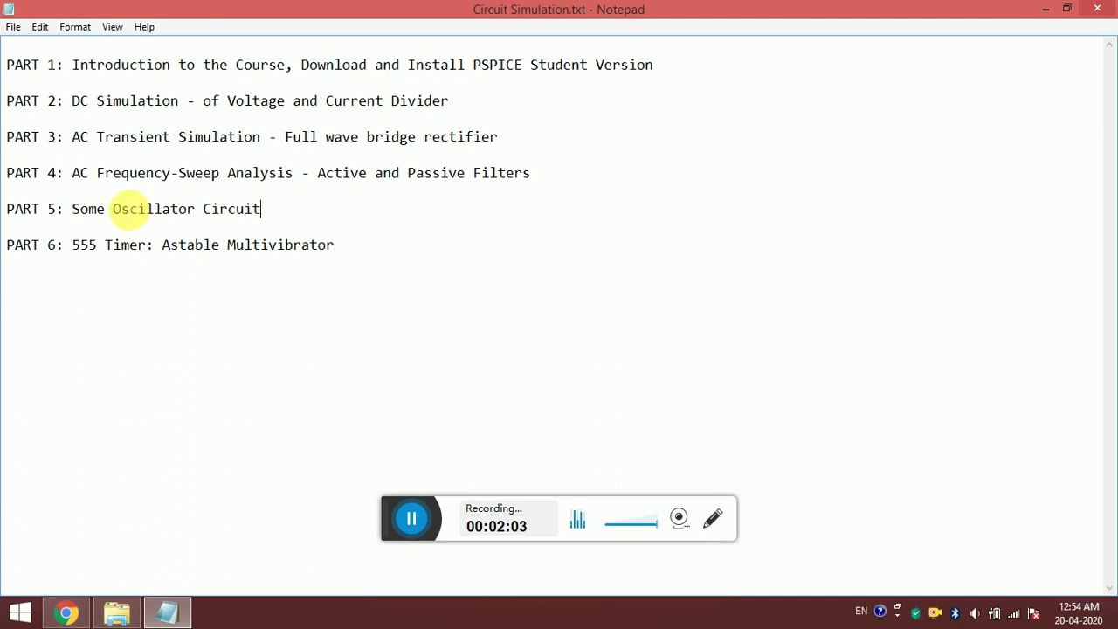
{"action": "left_click_drag", "start_coordinate": [75, 210], "coordinate": [259, 214]}
{"action": "left_click", "coordinate": [282, 218]}
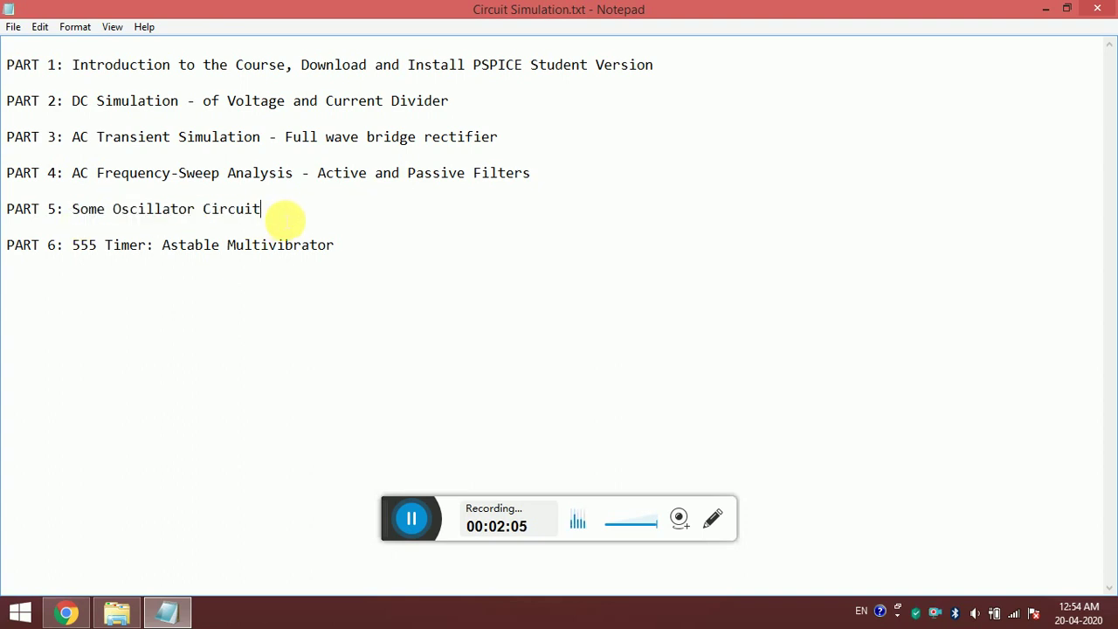
{"action": "left_click", "coordinate": [75, 247]}
{"action": "left_click_drag", "start_coordinate": [77, 247], "coordinate": [342, 257]}
{"action": "left_click", "coordinate": [342, 256]}
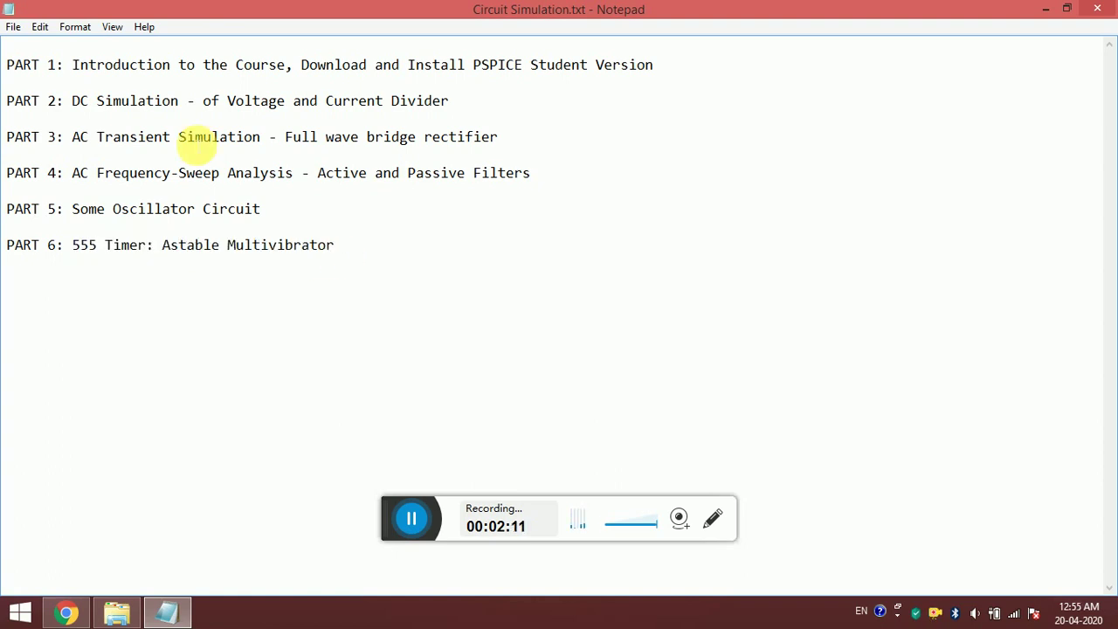
{"action": "left_click_drag", "start_coordinate": [117, 68], "coordinate": [121, 211]}
{"action": "left_click", "coordinate": [122, 214]}
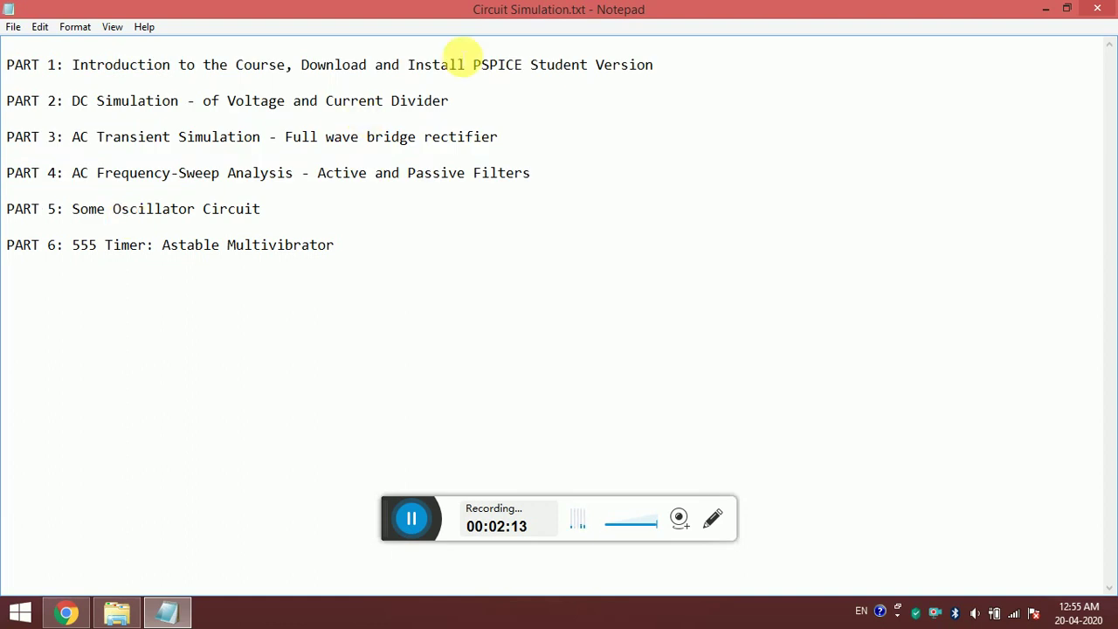
- Open the extracted pspice folder under D:\Software\PSPICE and select Setup.exe
{"action": "left_click", "coordinate": [110, 617]}
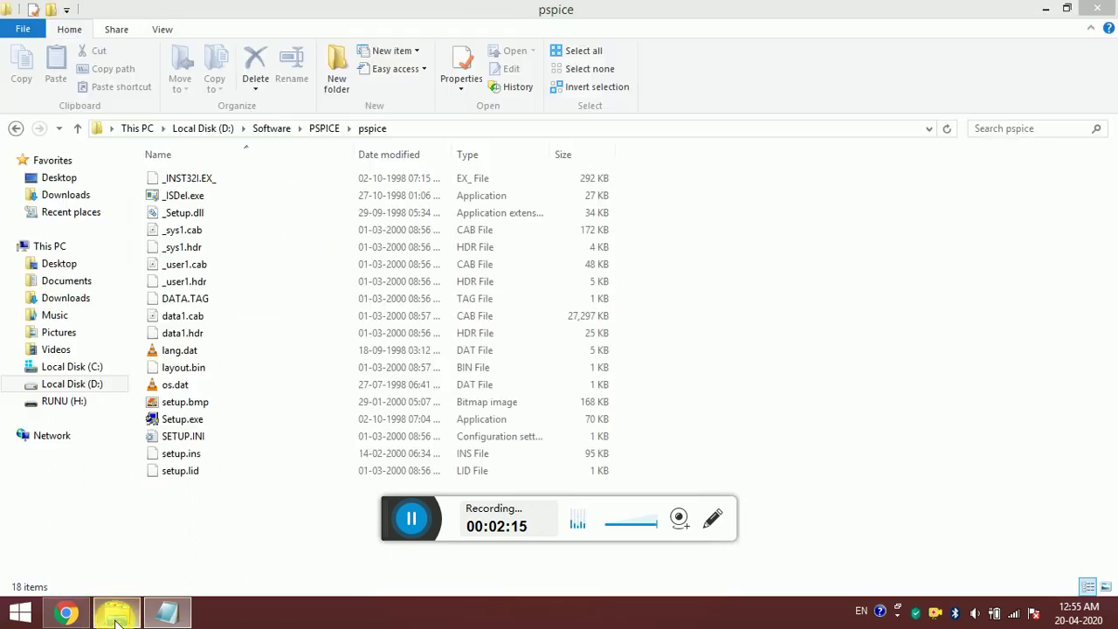
{"action": "left_click", "coordinate": [362, 420]}
{"action": "key", "text": "BackSpace"}
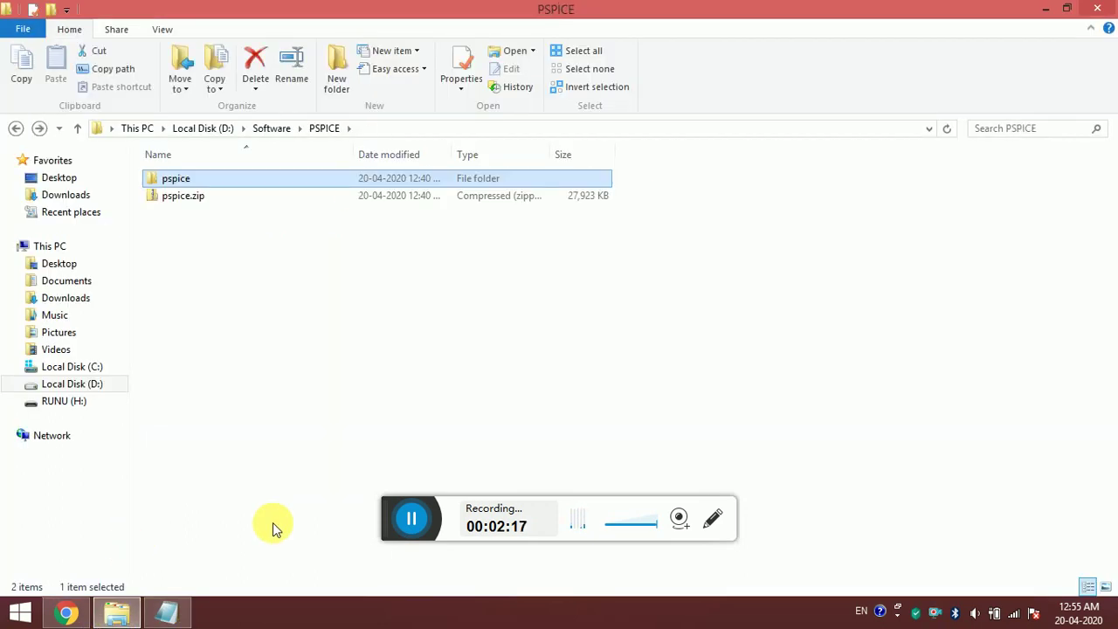
{"action": "key", "text": "Down"}
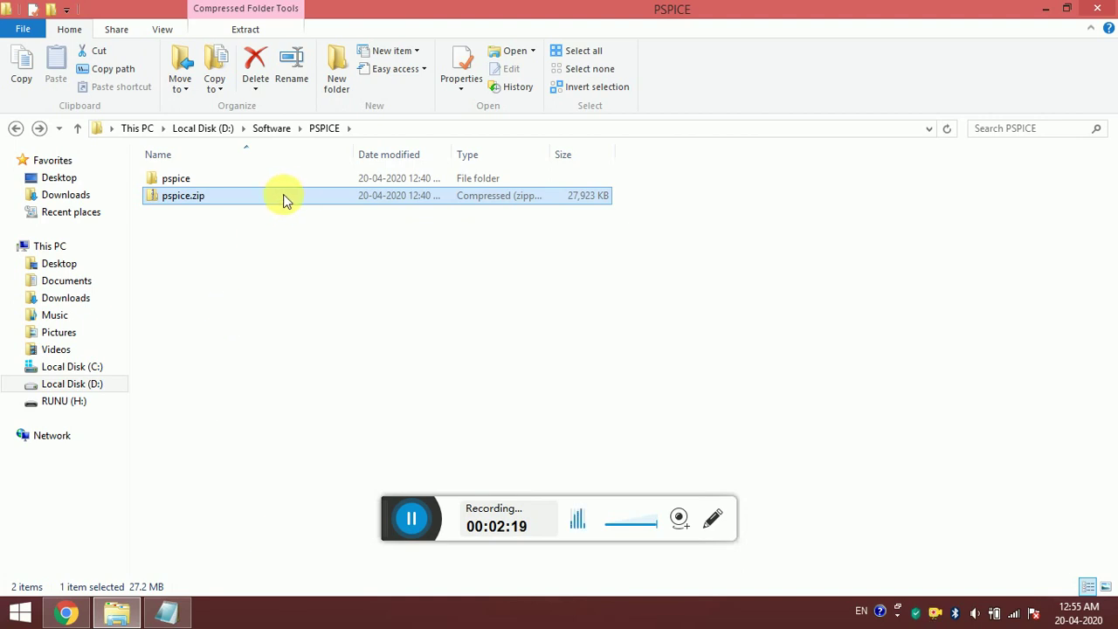
{"action": "left_click", "coordinate": [244, 181]}
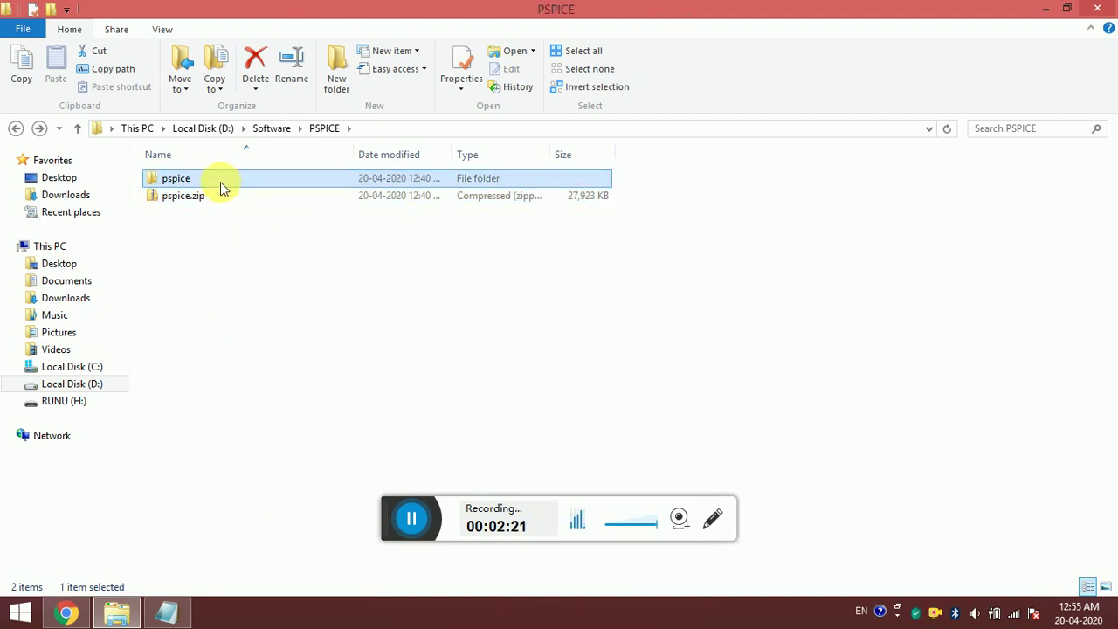
{"action": "double_click", "coordinate": [220, 181]}
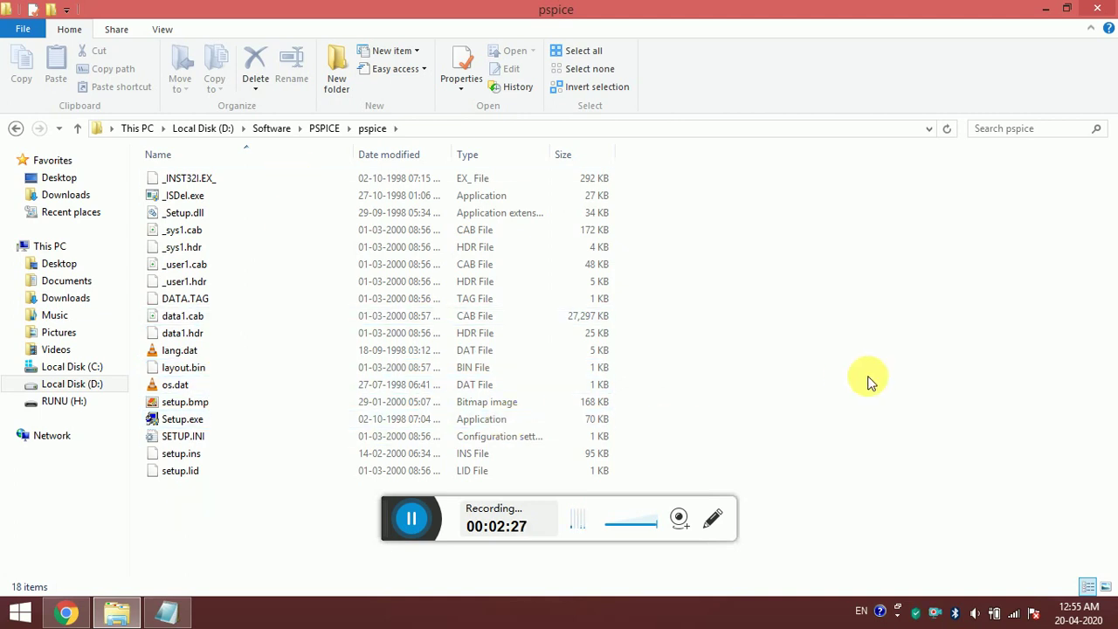
{"action": "left_click", "coordinate": [400, 420]}
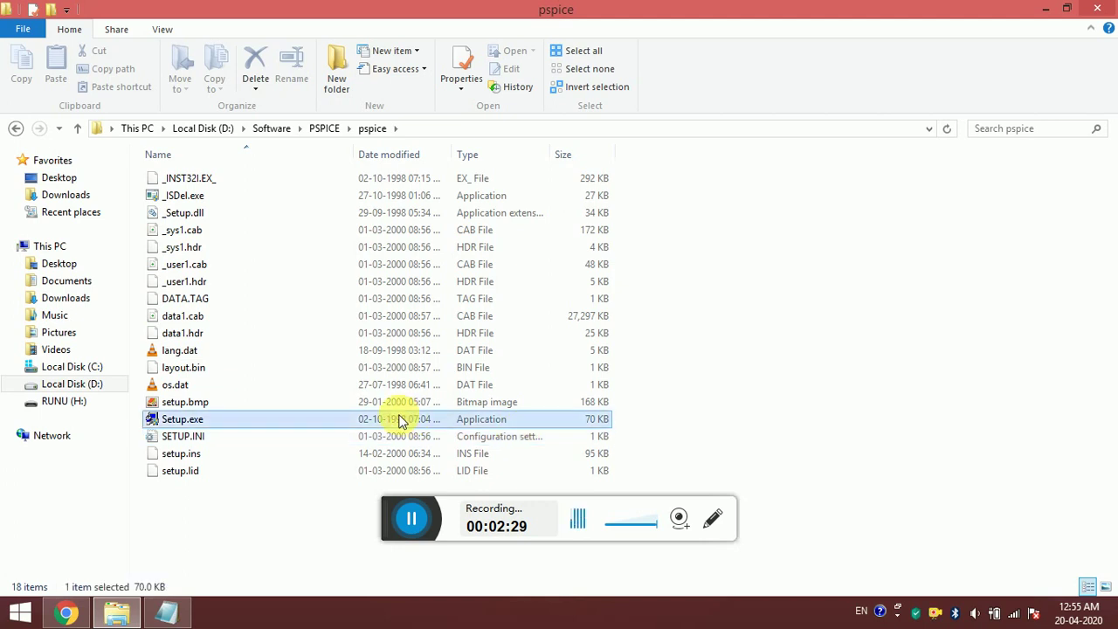
- Switch Kaspersky Anti-Virus protection off in Settings and dismiss the protection-disabled notice
{"action": "left_click", "coordinate": [916, 612]}
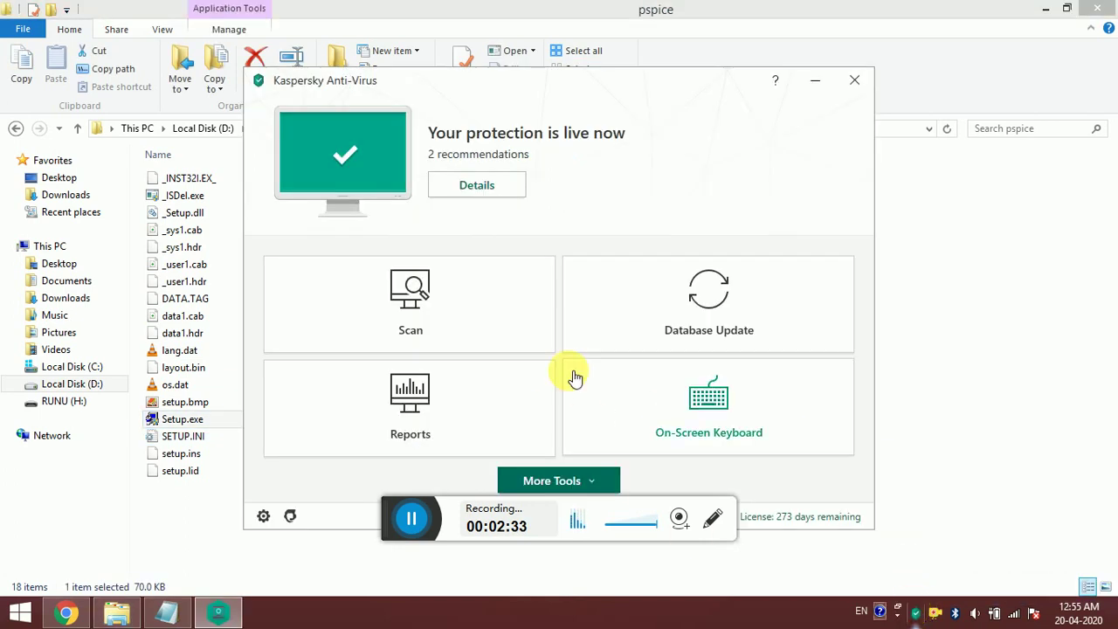
{"action": "left_click_drag", "start_coordinate": [528, 84], "coordinate": [803, 21]}
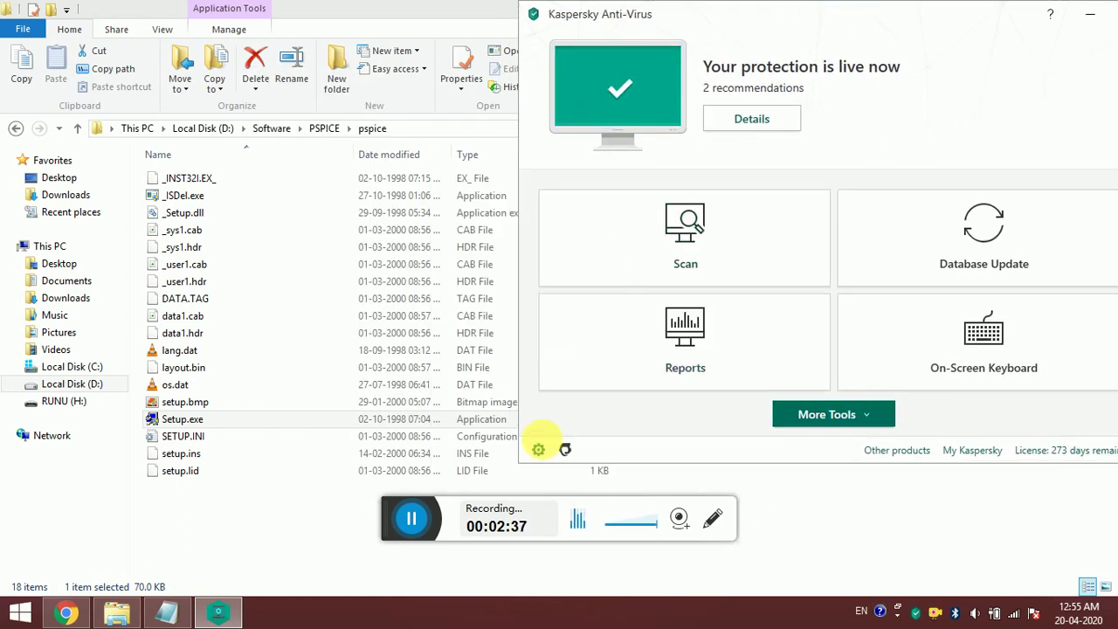
{"action": "left_click", "coordinate": [538, 449]}
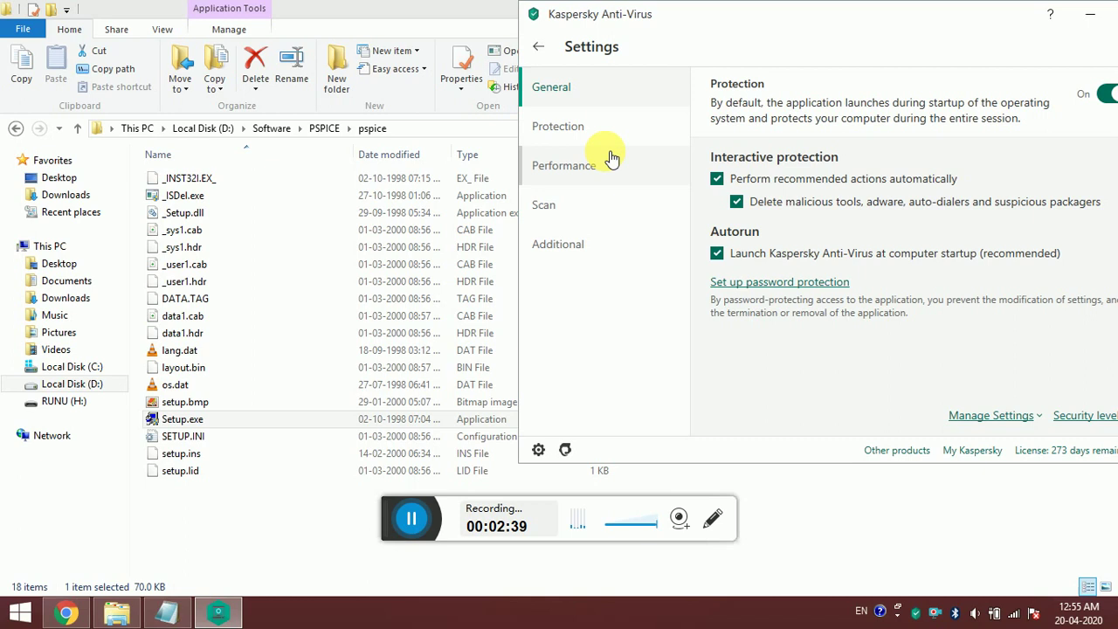
{"action": "left_click_drag", "start_coordinate": [940, 25], "coordinate": [845, 32]}
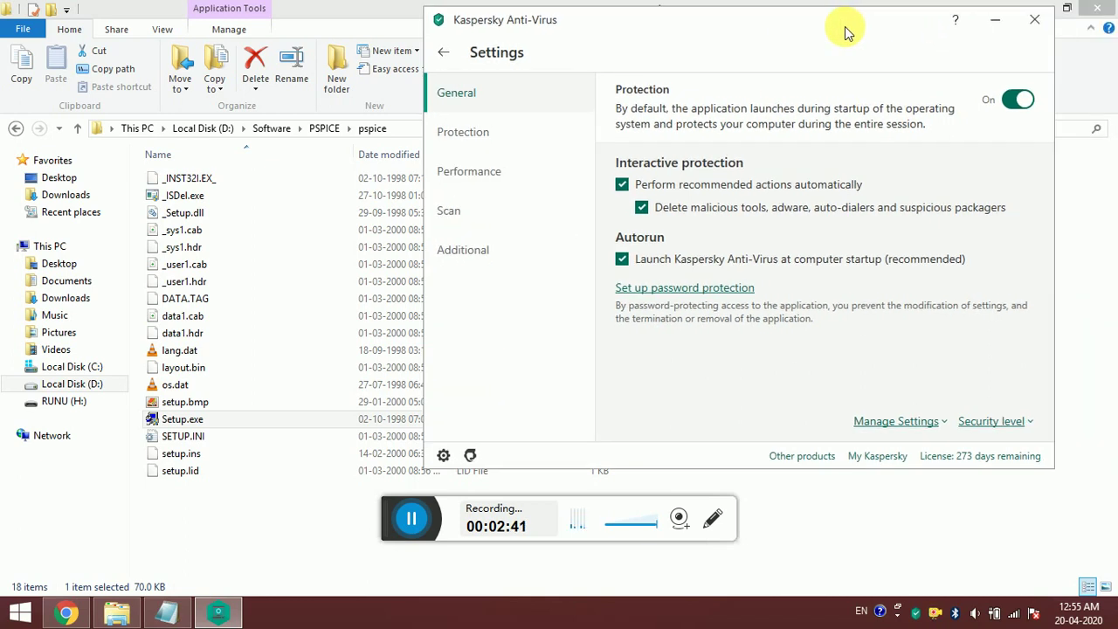
{"action": "left_click", "coordinate": [1018, 99]}
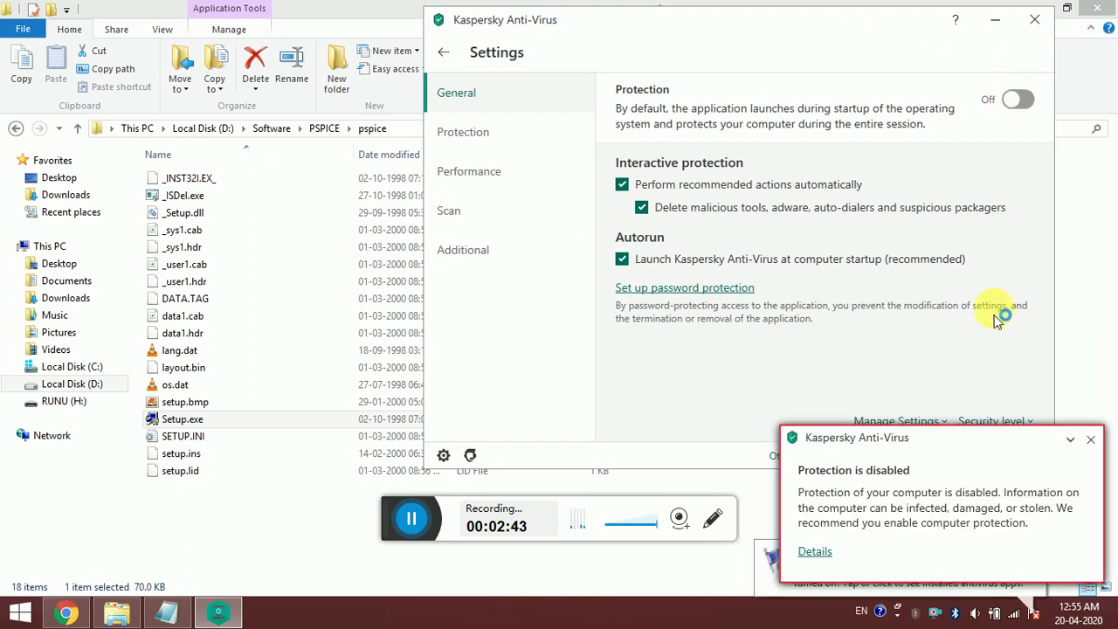
{"action": "left_click", "coordinate": [1090, 439]}
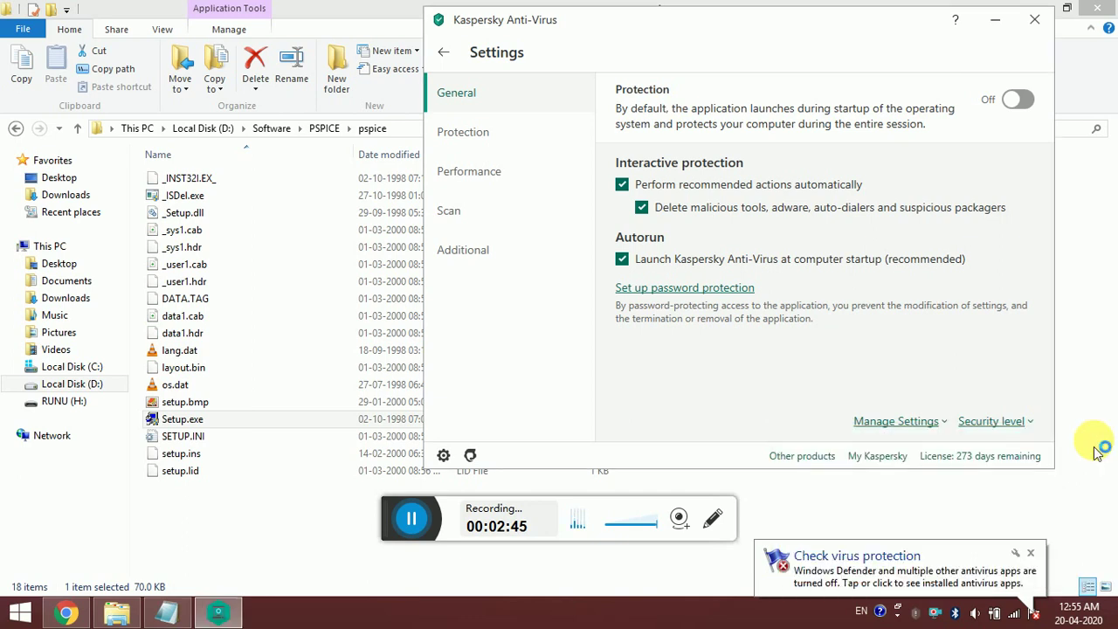
- Close the antivirus windows and get past setup's antivirus warning and administrator-privileges prompt
{"action": "left_click", "coordinate": [1033, 21]}
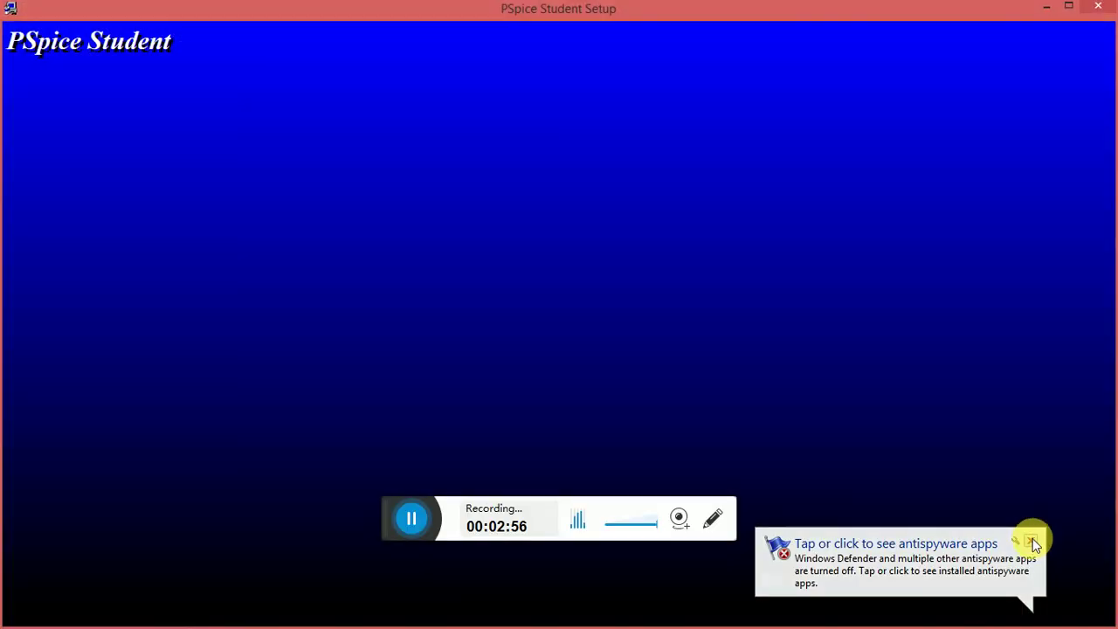
{"action": "left_click", "coordinate": [1031, 540]}
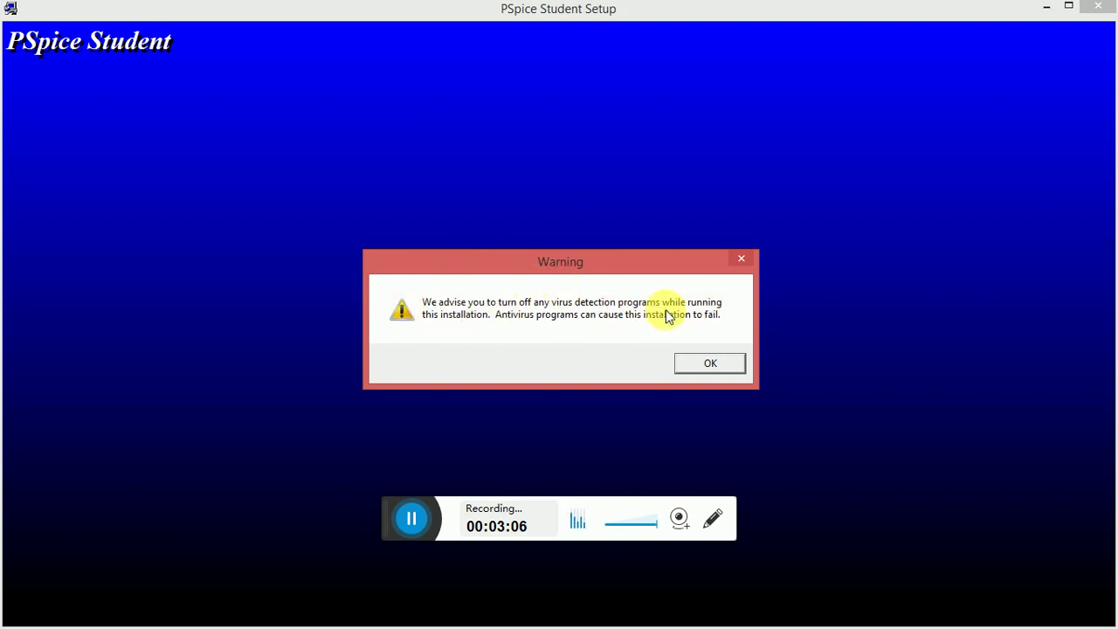
{"action": "left_click", "coordinate": [710, 363]}
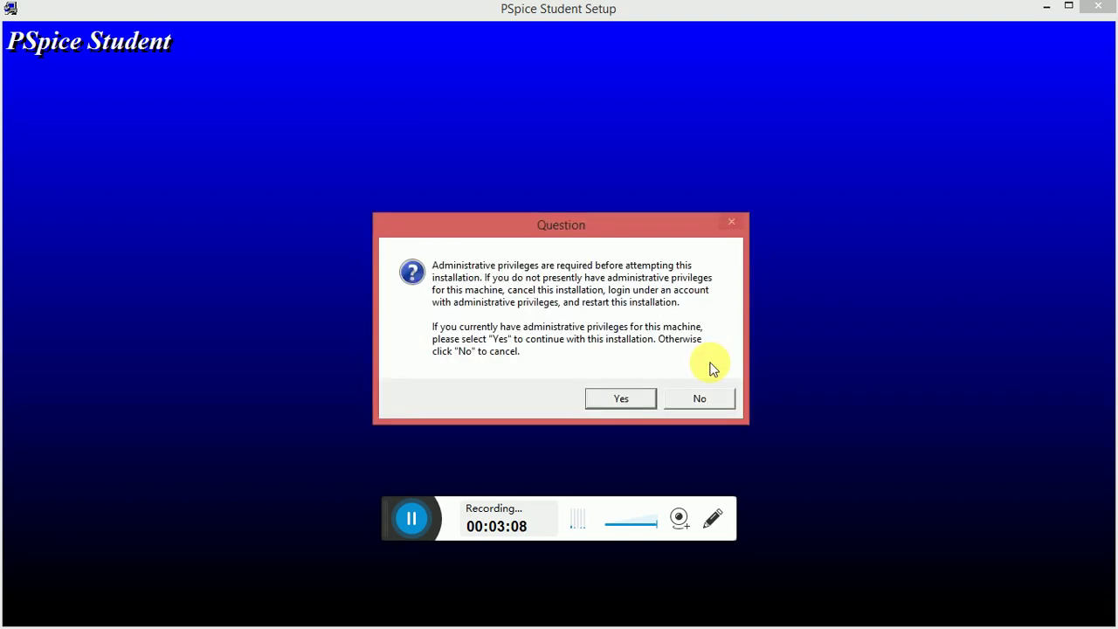
{"action": "left_click", "coordinate": [604, 398]}
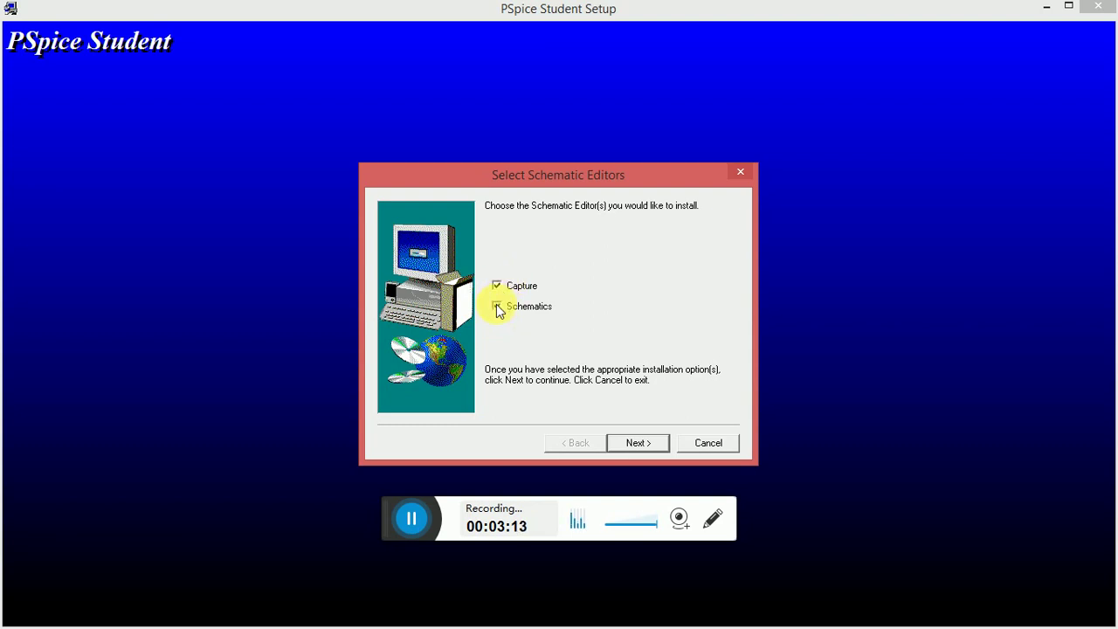
- Choose to install the Schematics editor alongside Capture
{"action": "left_click", "coordinate": [497, 306]}
{"action": "left_click", "coordinate": [497, 305]}
{"action": "left_click", "coordinate": [497, 306]}
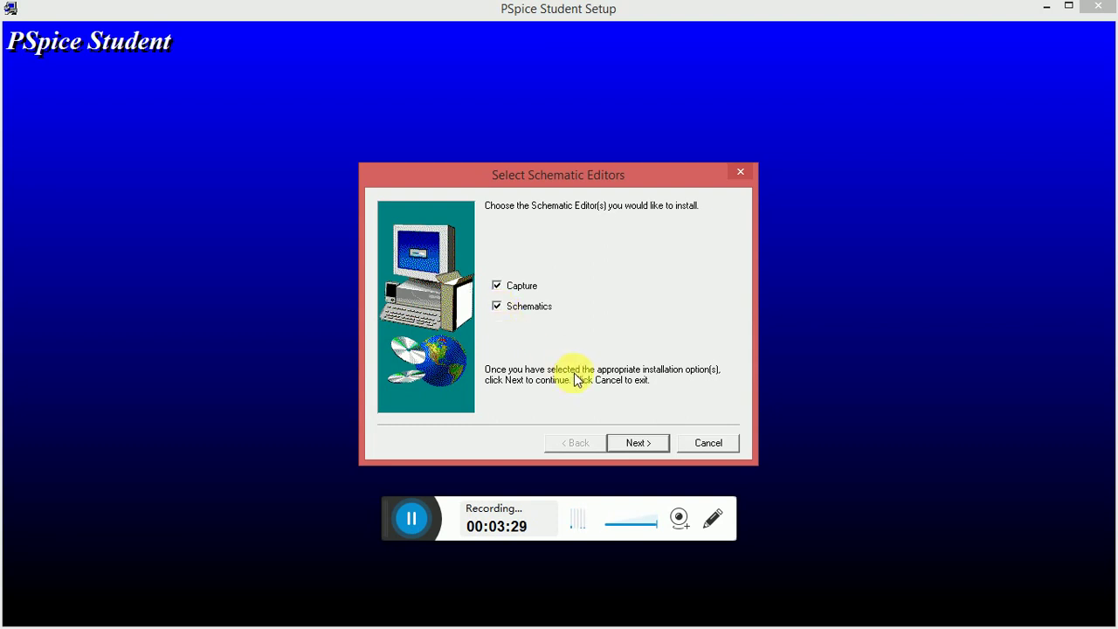
- Accept the default install folder and PSpice Student program folder, copy files, and finish setup
{"action": "left_click", "coordinate": [636, 446]}
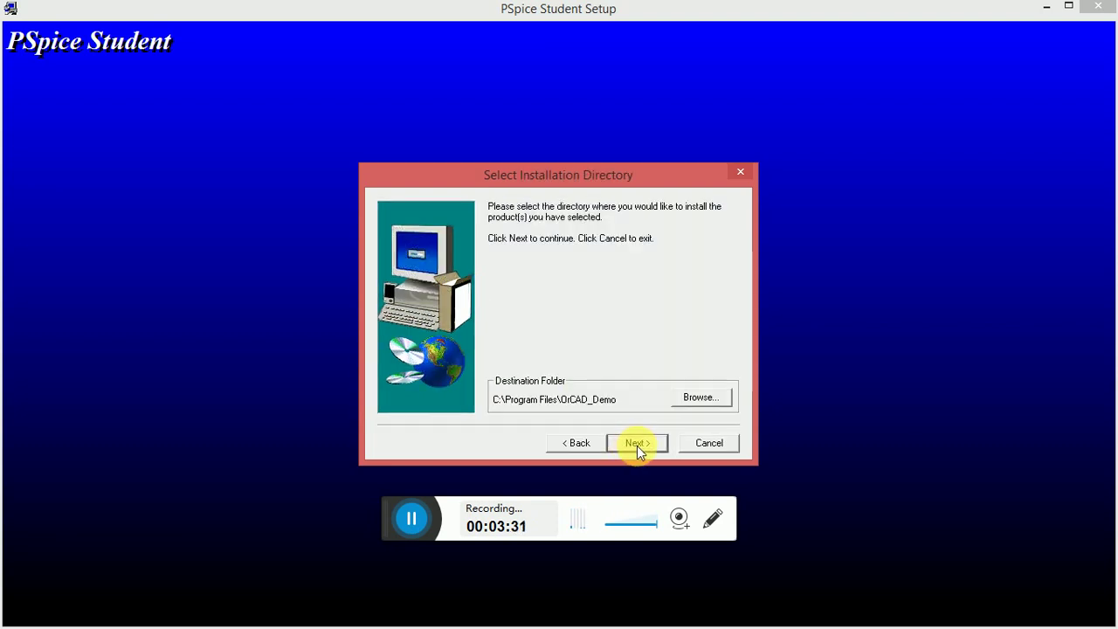
{"action": "left_click", "coordinate": [636, 445]}
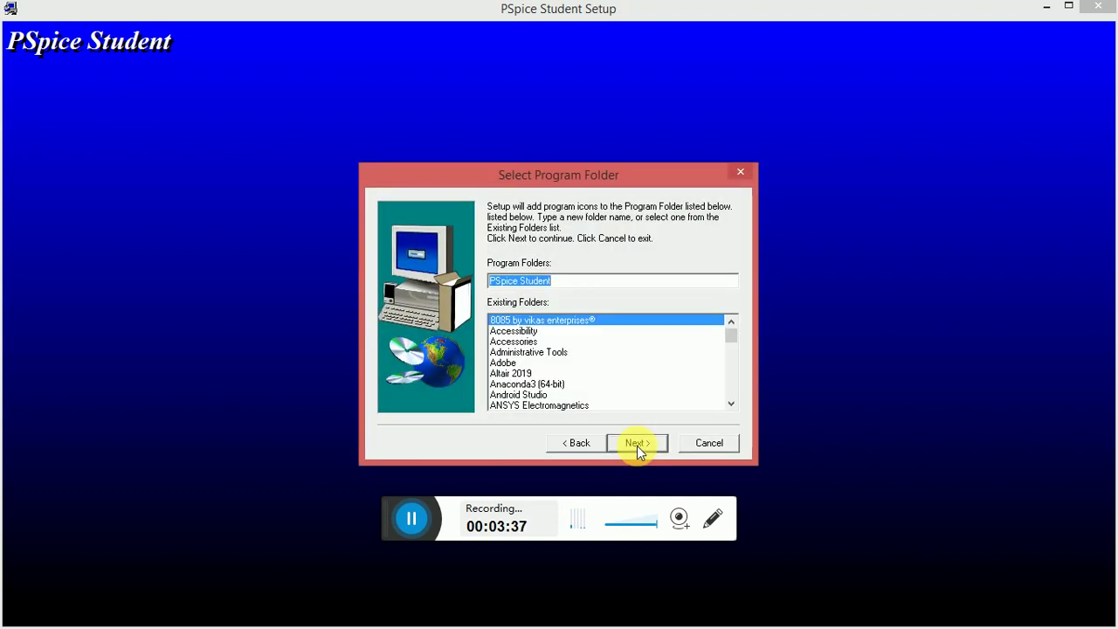
{"action": "left_click", "coordinate": [650, 444]}
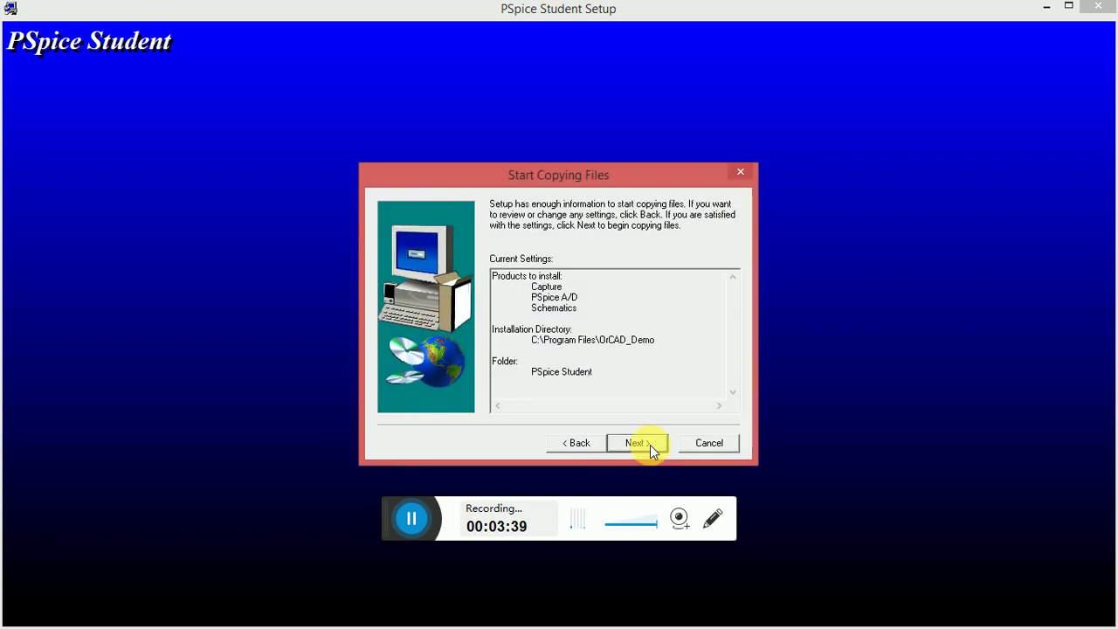
{"action": "left_click", "coordinate": [650, 445]}
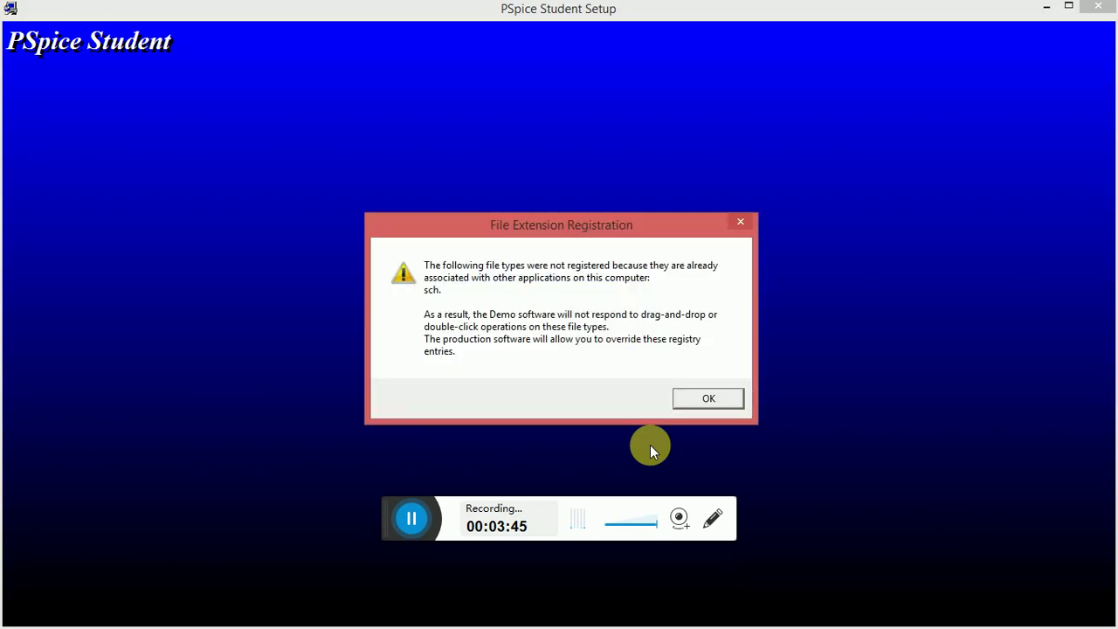
{"action": "left_click", "coordinate": [703, 391]}
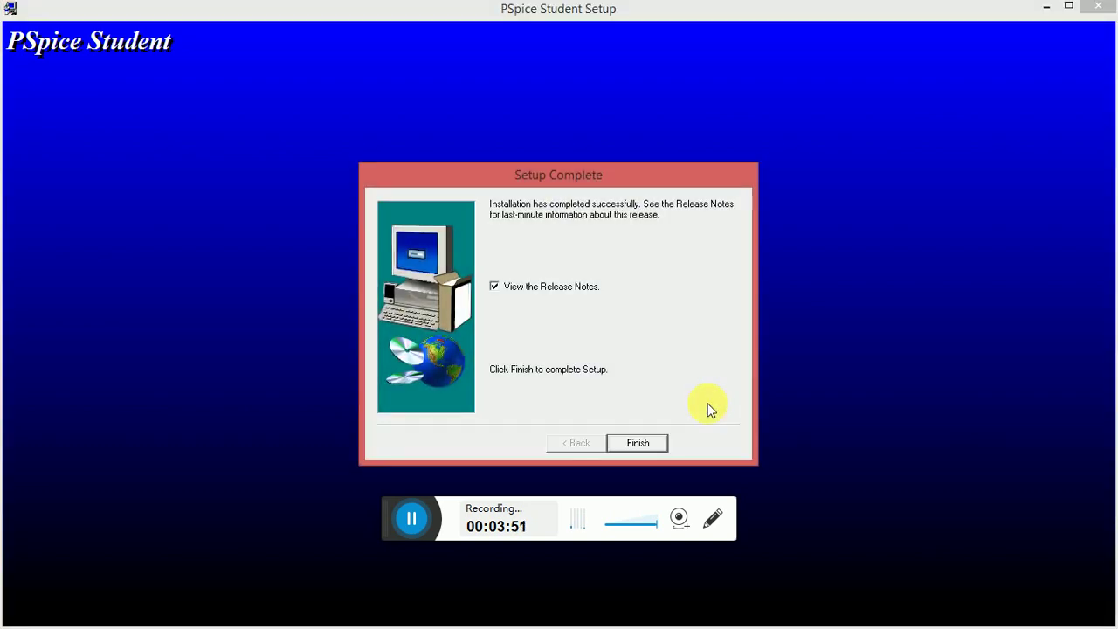
{"action": "left_click", "coordinate": [638, 444]}
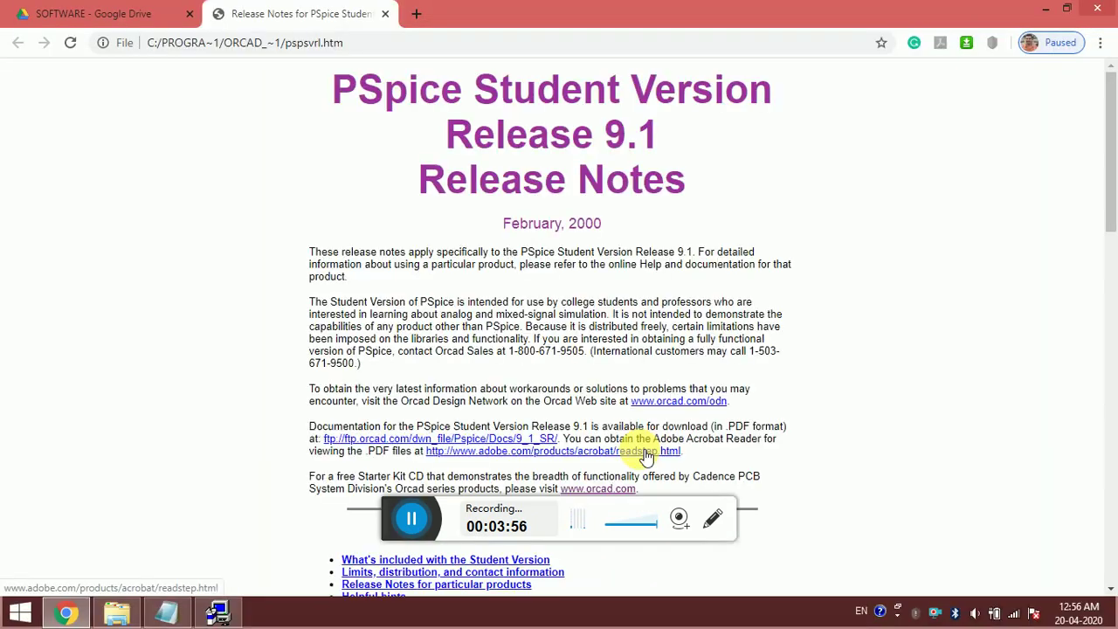
- Skim the release notes, swap that tab for a blank new tab, and return to the pspice folder
{"action": "scroll", "coordinate": [492, 237], "scroll_direction": "down", "scroll_amount": 4}
{"action": "scroll", "coordinate": [492, 238], "scroll_direction": "up", "scroll_amount": 4}
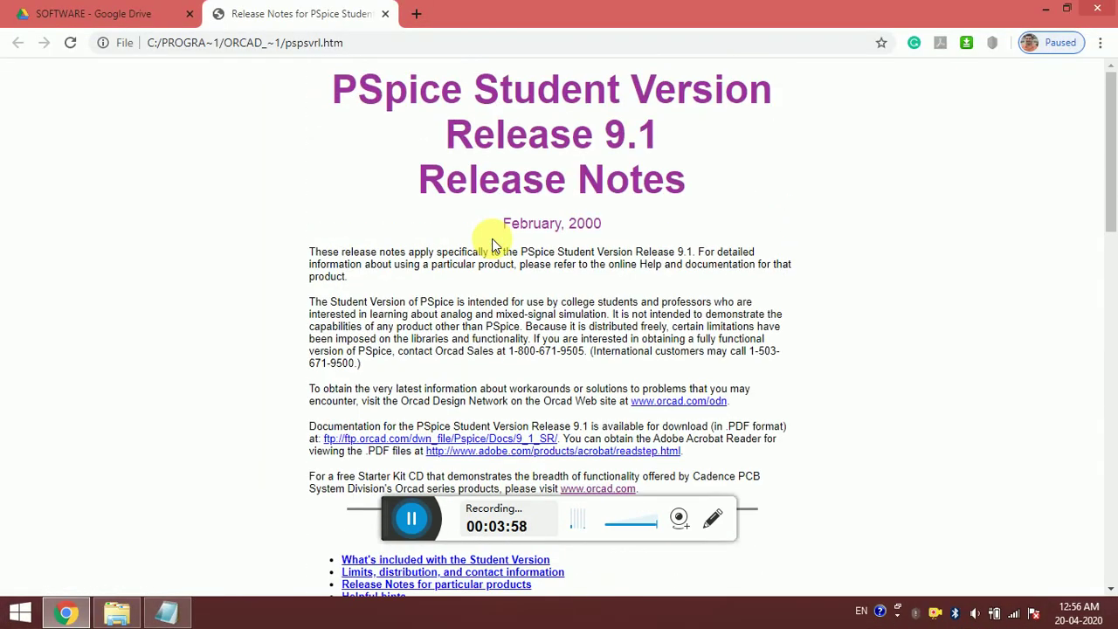
{"action": "scroll", "coordinate": [492, 238], "scroll_direction": "down", "scroll_amount": 4}
{"action": "scroll", "coordinate": [493, 245], "scroll_direction": "down", "scroll_amount": 4}
{"action": "left_click", "coordinate": [385, 13]}
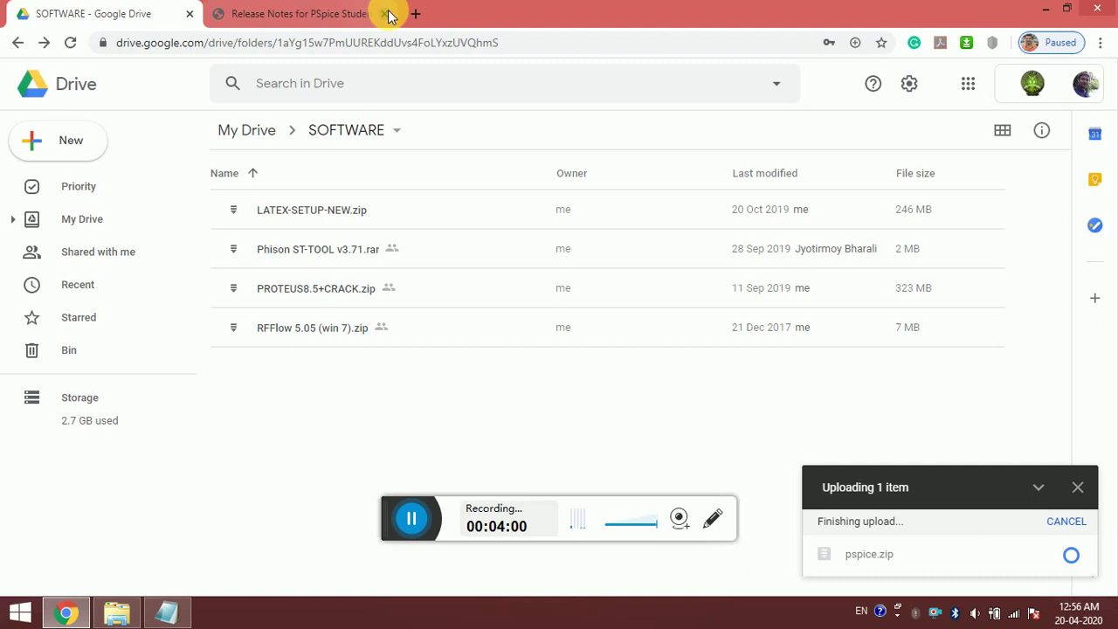
{"action": "left_click", "coordinate": [223, 13]}
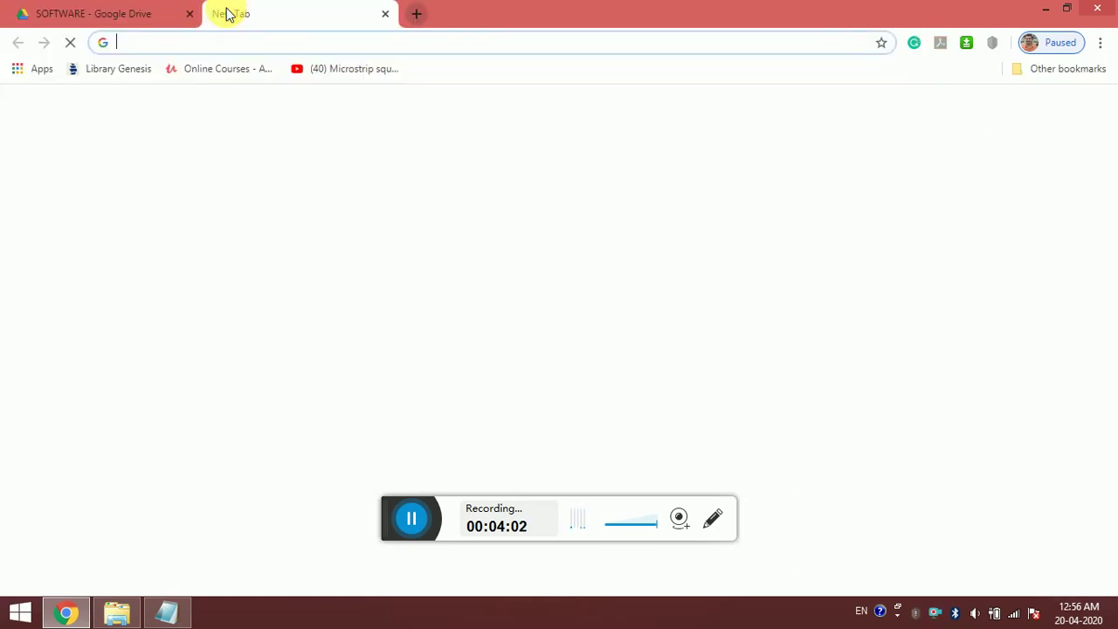
{"action": "left_click", "coordinate": [116, 611]}
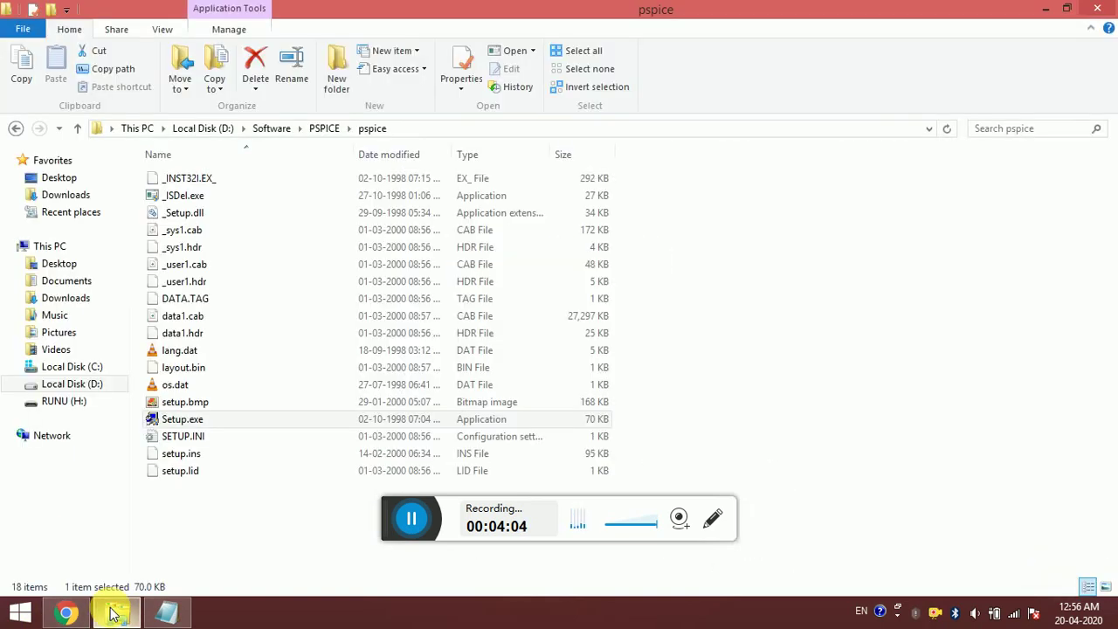
- Close the pspice folder window, show the desktop, and open then close the Start screen
{"action": "left_click", "coordinate": [1096, 8]}
{"action": "left_click", "coordinate": [1114, 613]}
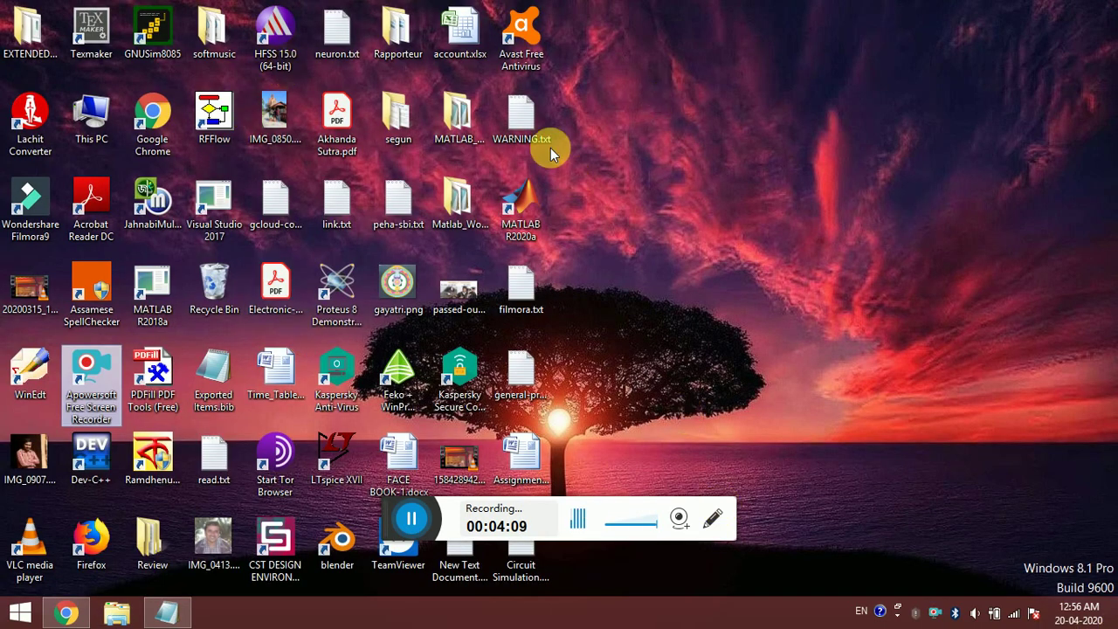
{"action": "left_click", "coordinate": [10, 615]}
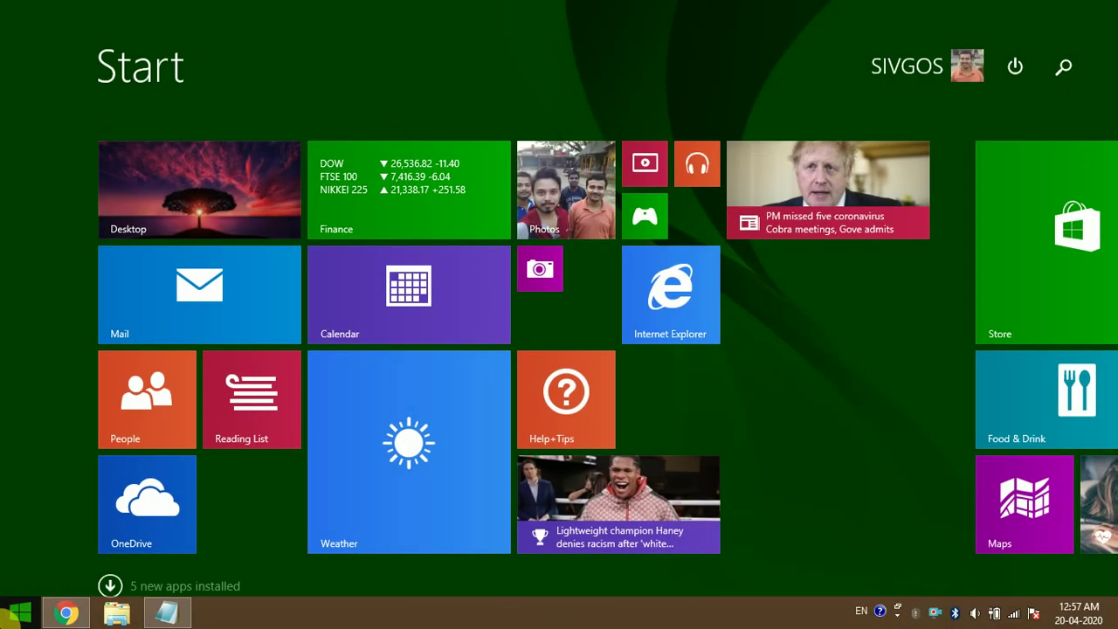
{"action": "left_click", "coordinate": [7, 618]}
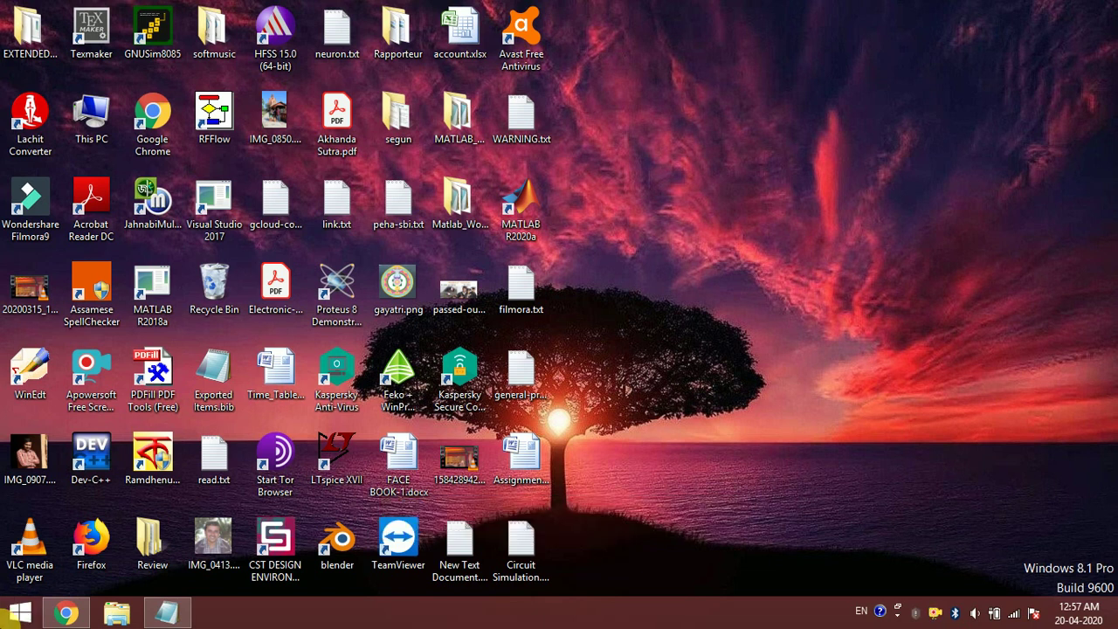
- Search the Start screen for 'schematics' and launch PSpice Schematics
{"action": "left_click", "coordinate": [10, 616]}
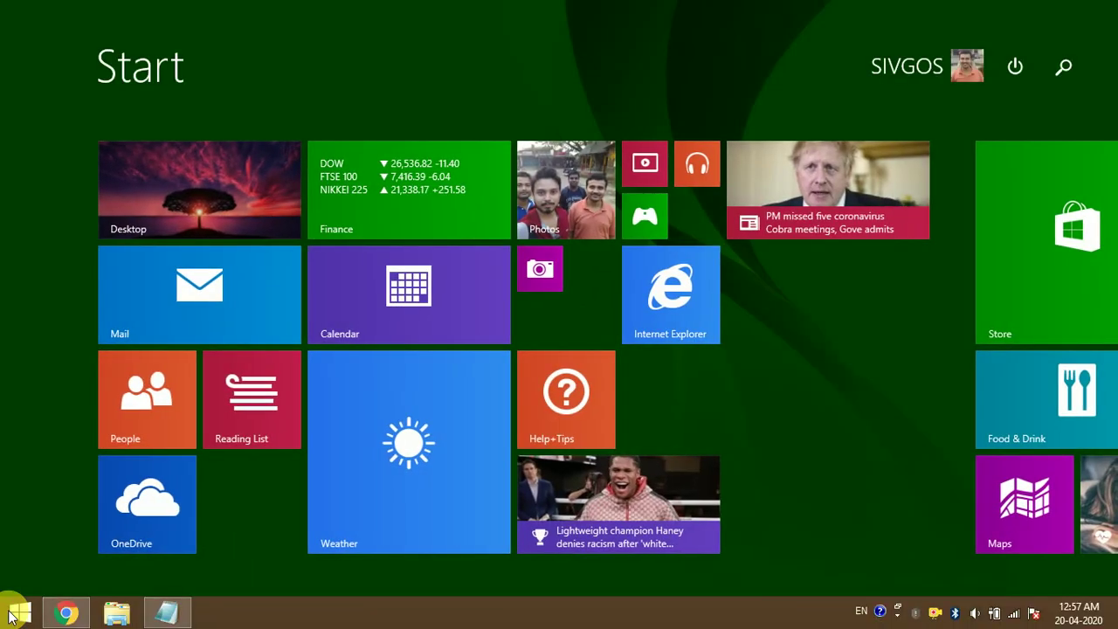
{"action": "type", "text": "schematics"}
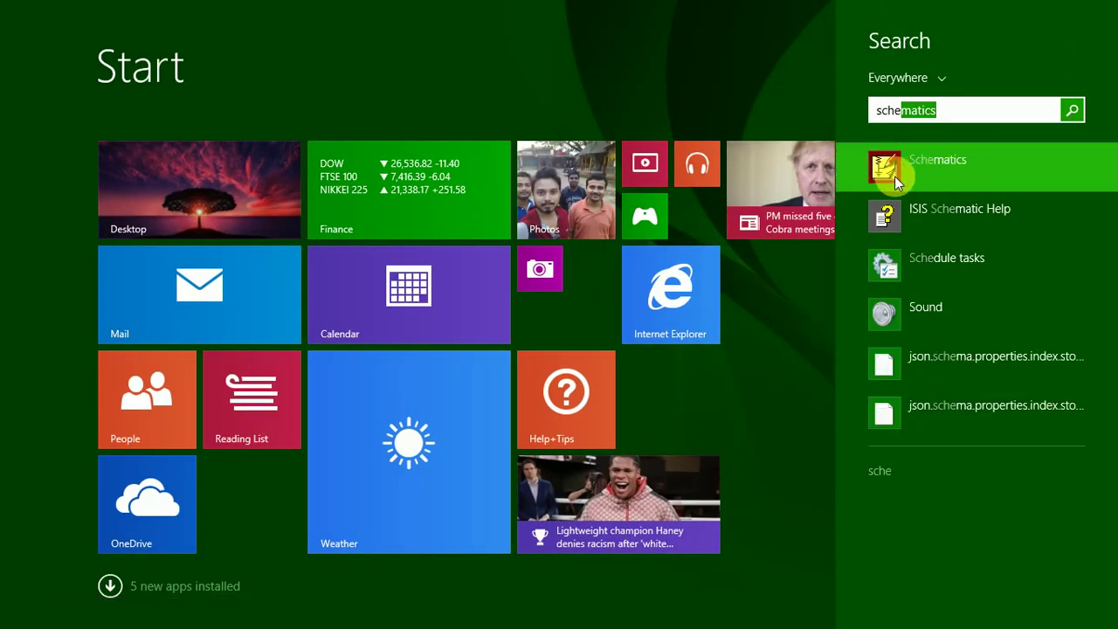
{"action": "left_click", "coordinate": [925, 167]}
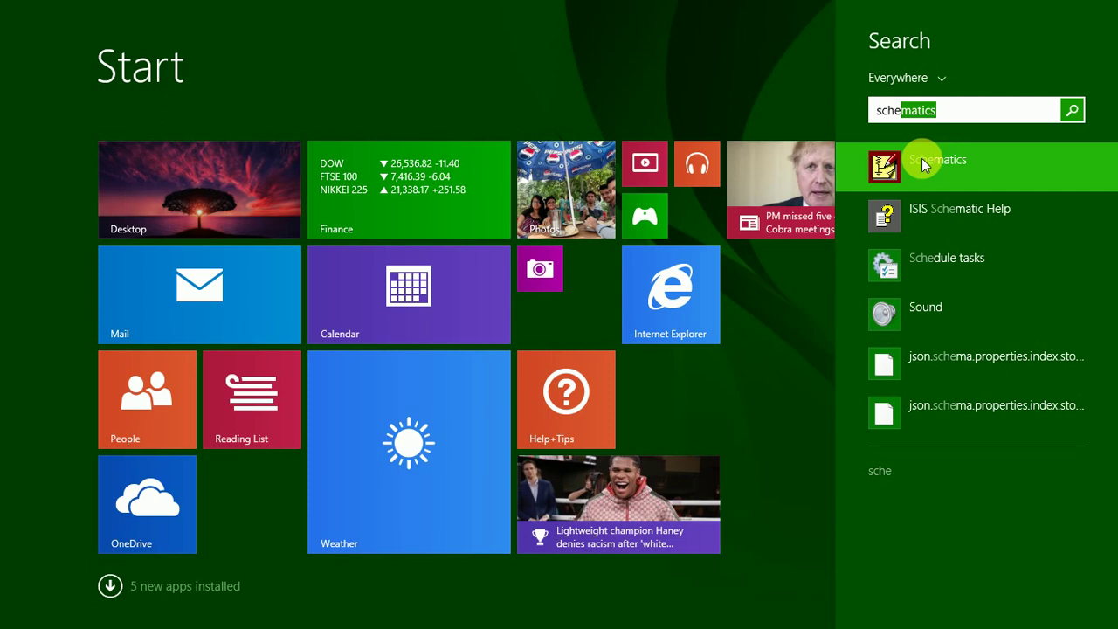
{"action": "left_click", "coordinate": [951, 113]}
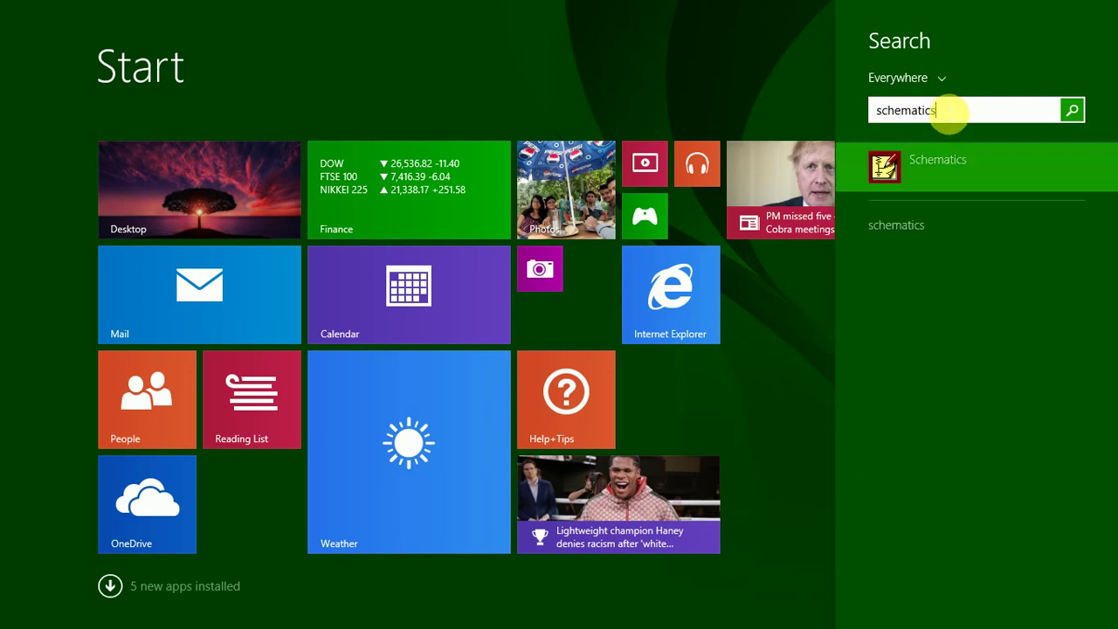
{"action": "left_click", "coordinate": [932, 161]}
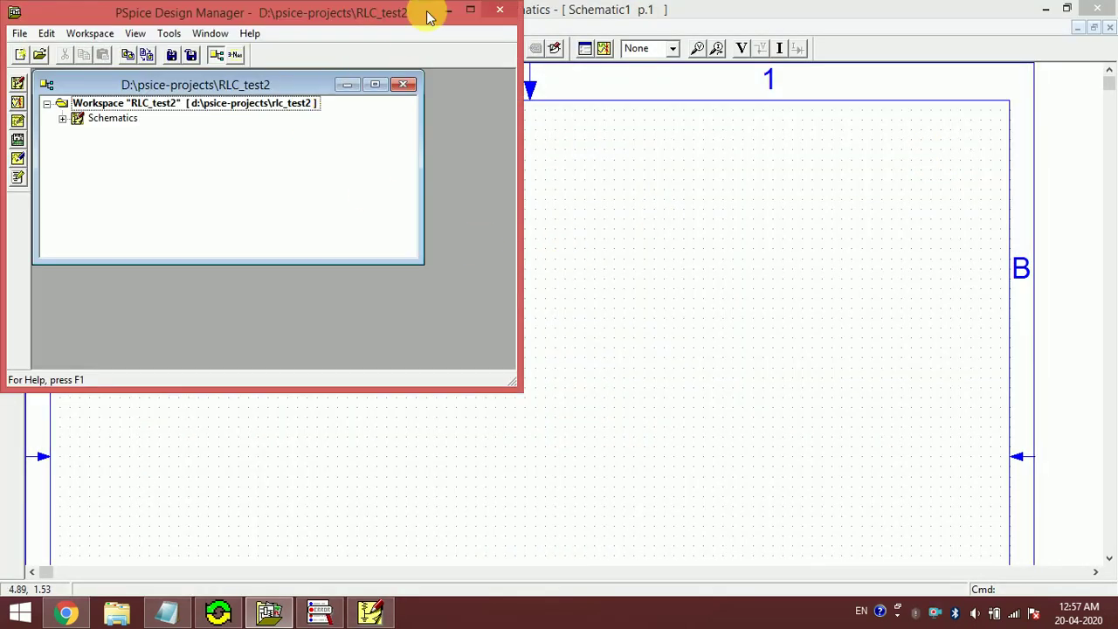
{"action": "left_click", "coordinate": [568, 157]}
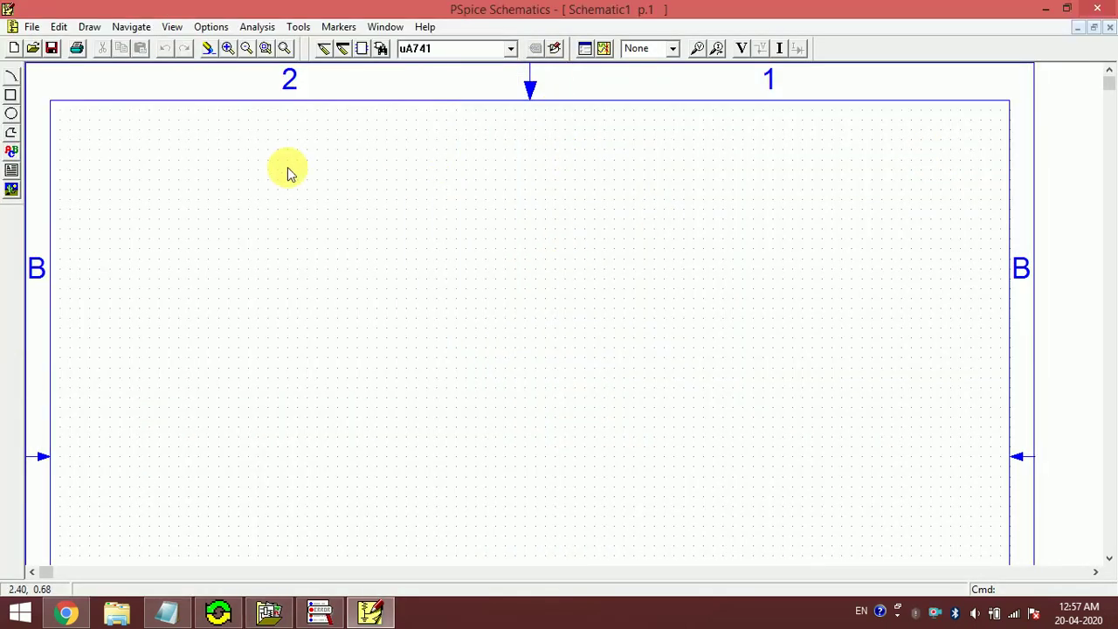
{"action": "left_click", "coordinate": [214, 612]}
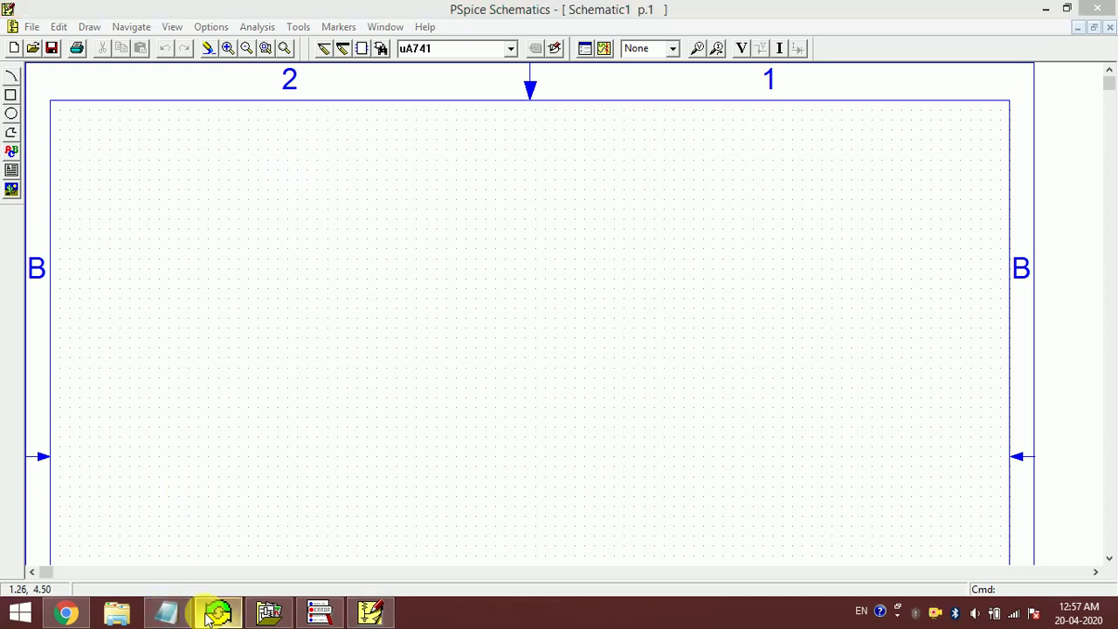
{"action": "left_click", "coordinate": [269, 611]}
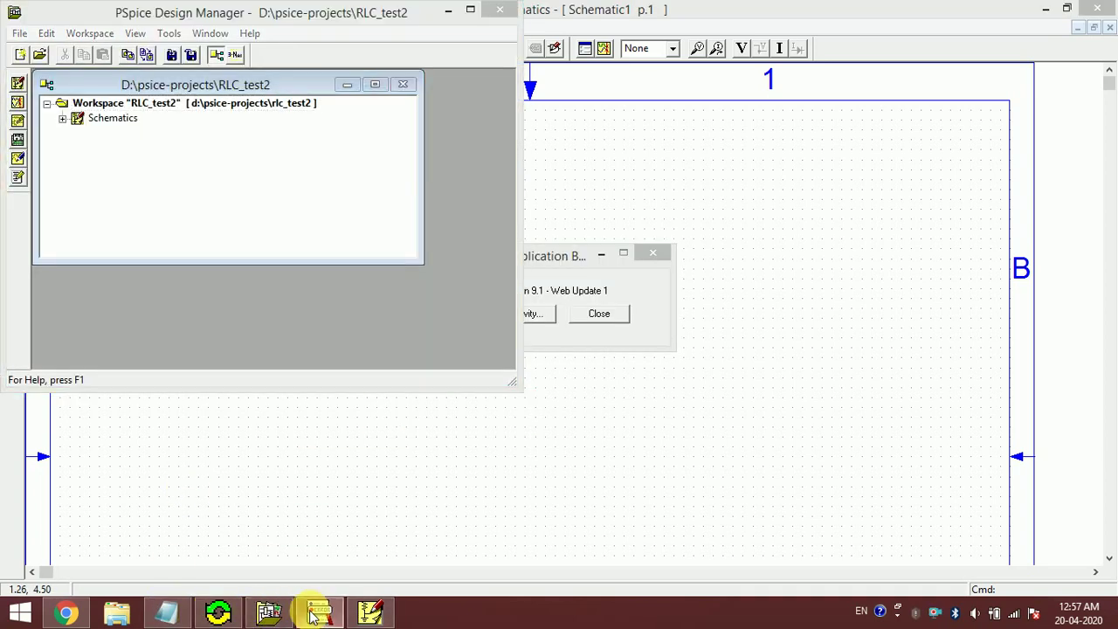
{"action": "left_click", "coordinate": [316, 611]}
{"action": "left_click", "coordinate": [372, 612]}
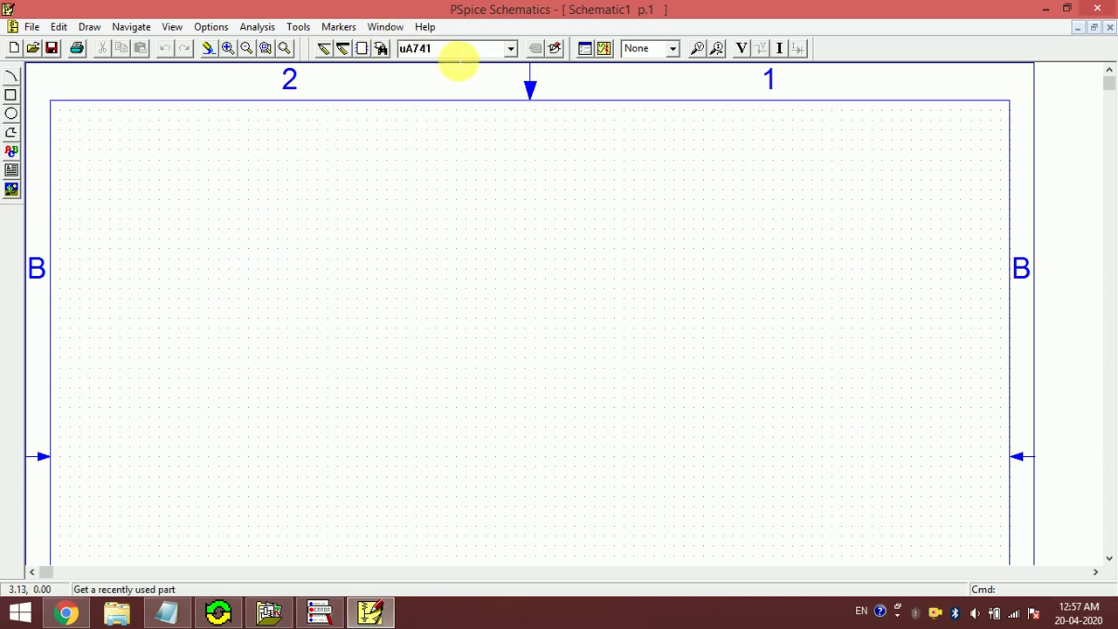
- Open the Part Browser in Advanced view, preview 2N5444, and ready the Description Search box
{"action": "left_click", "coordinate": [381, 53]}
{"action": "left_click_drag", "start_coordinate": [130, 43], "coordinate": [256, 65]}
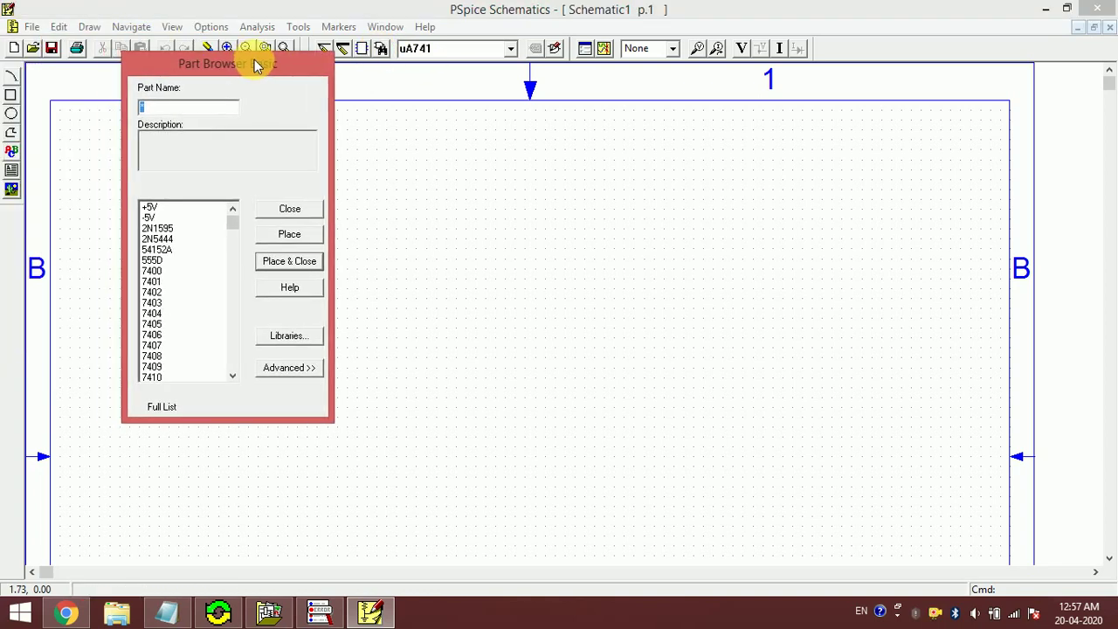
{"action": "left_click", "coordinate": [157, 238]}
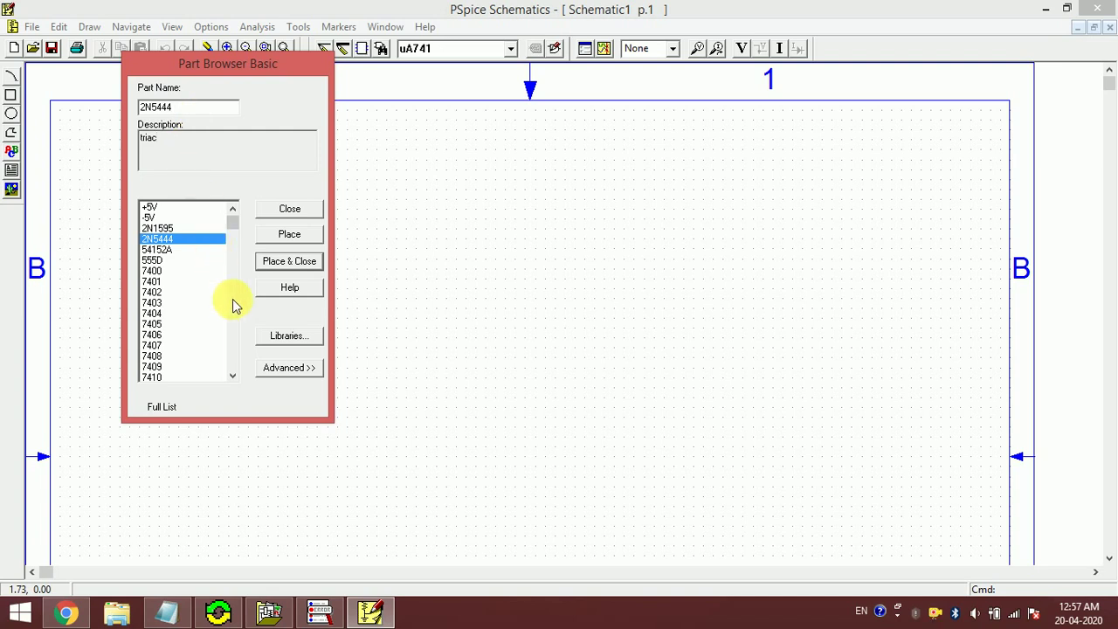
{"action": "left_click", "coordinate": [276, 368]}
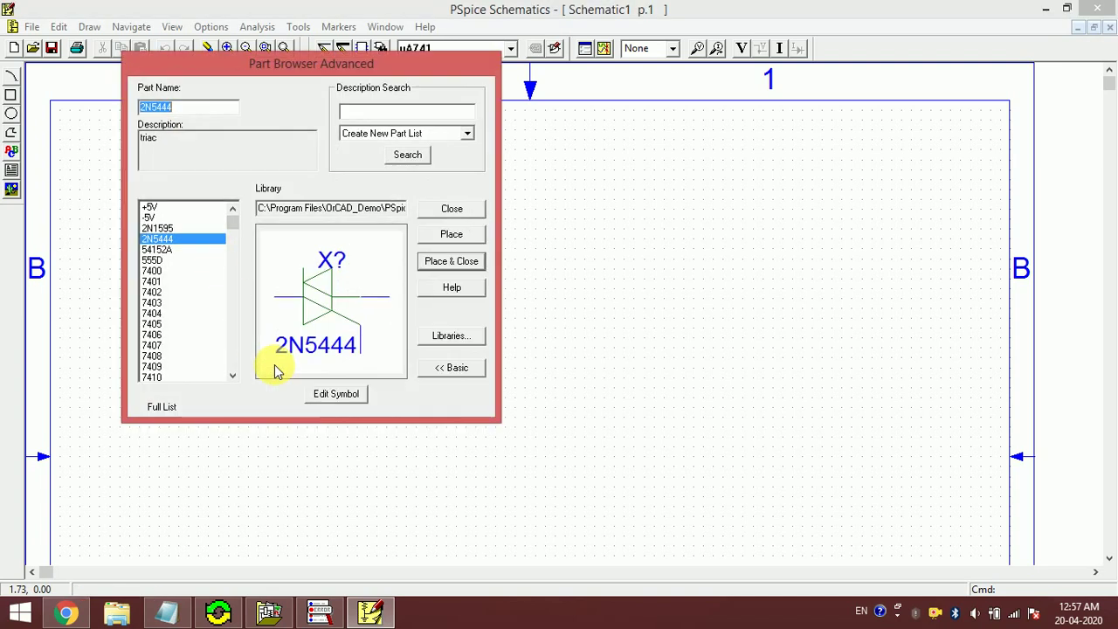
{"action": "left_click_drag", "start_coordinate": [204, 105], "coordinate": [160, 107]}
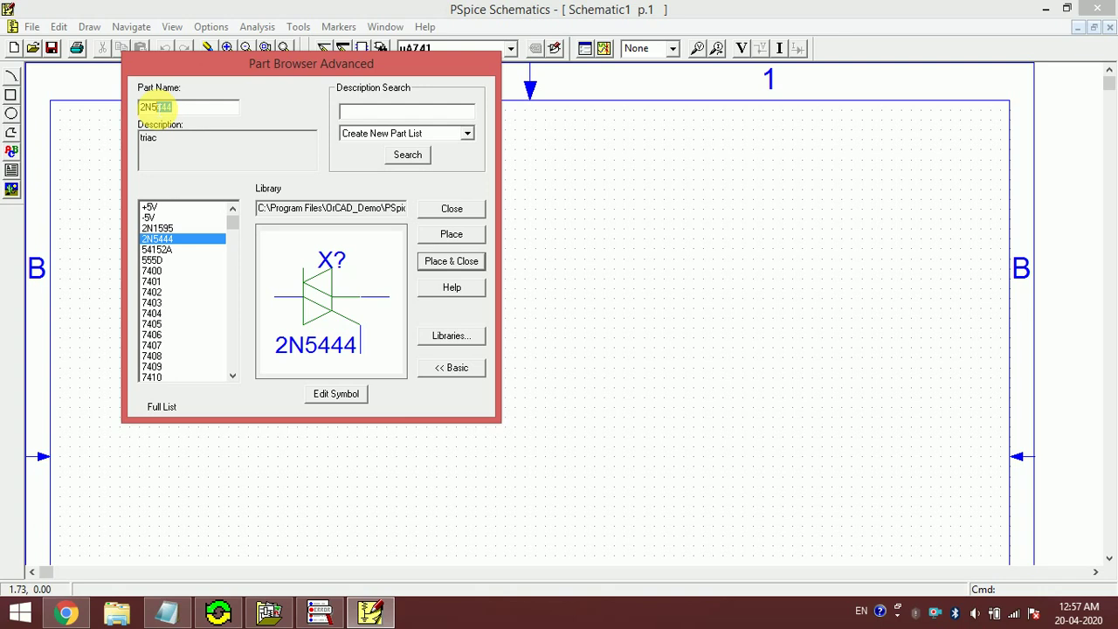
{"action": "double_click", "coordinate": [162, 107]}
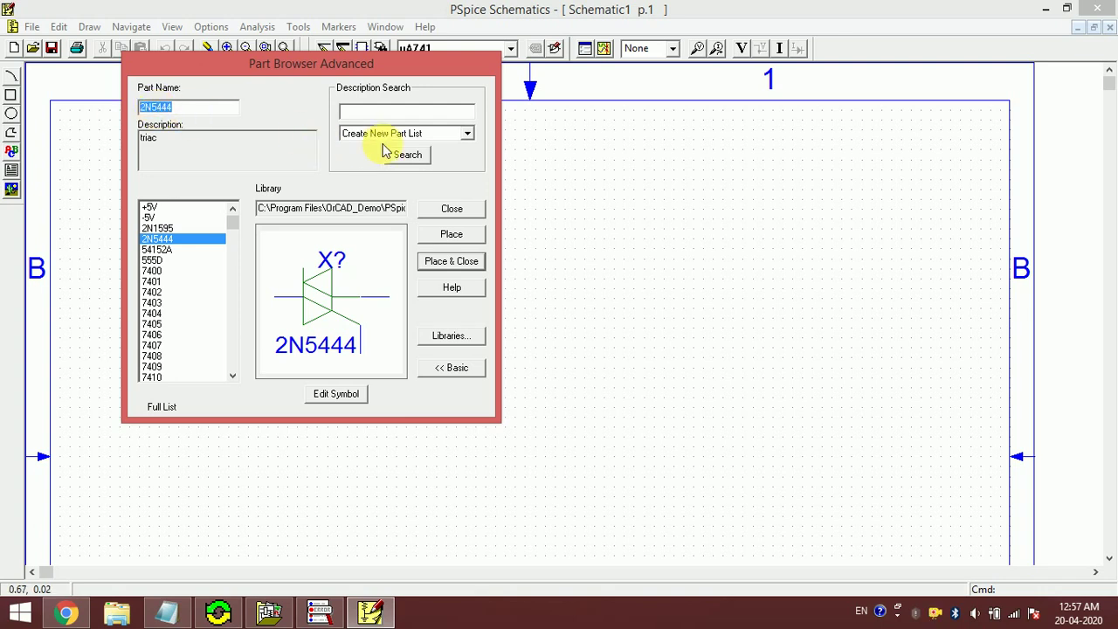
{"action": "left_click", "coordinate": [415, 140]}
{"action": "left_click", "coordinate": [410, 144]}
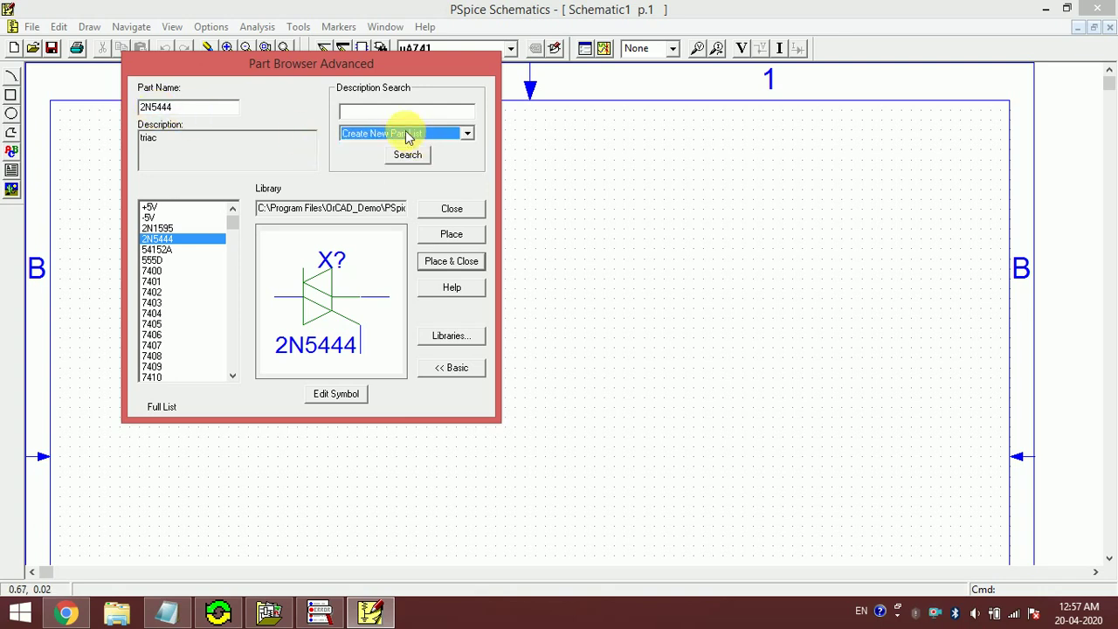
{"action": "left_click", "coordinate": [390, 111]}
- Search descriptions for opamp, preview LM324, OPAMP and LM111, and select uA741
{"action": "type", "text": "opamp"}
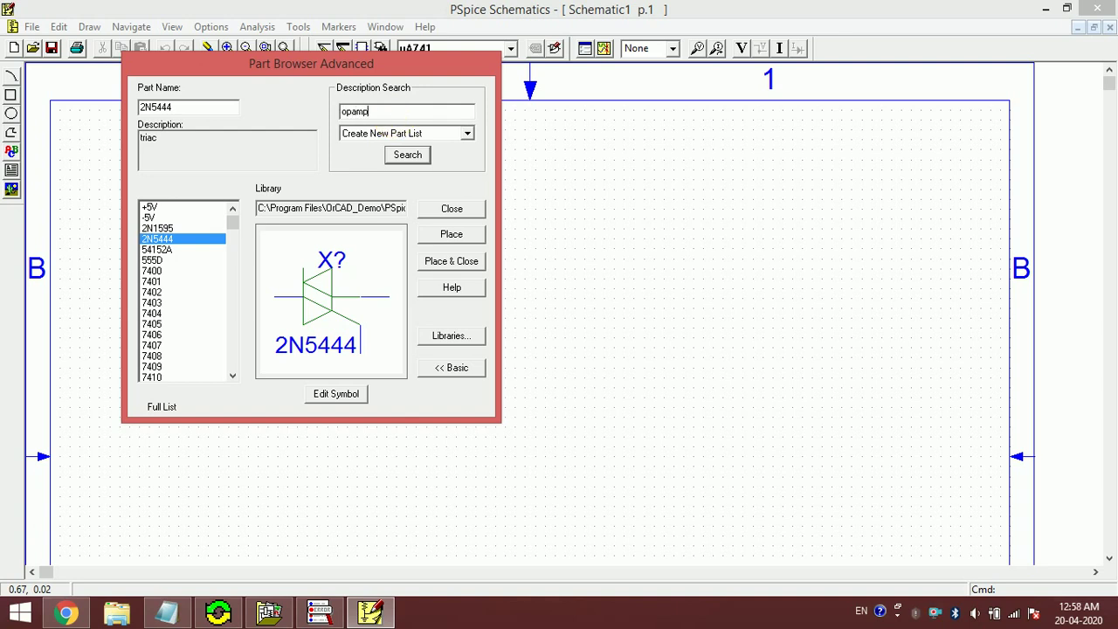
{"action": "left_click", "coordinate": [405, 155]}
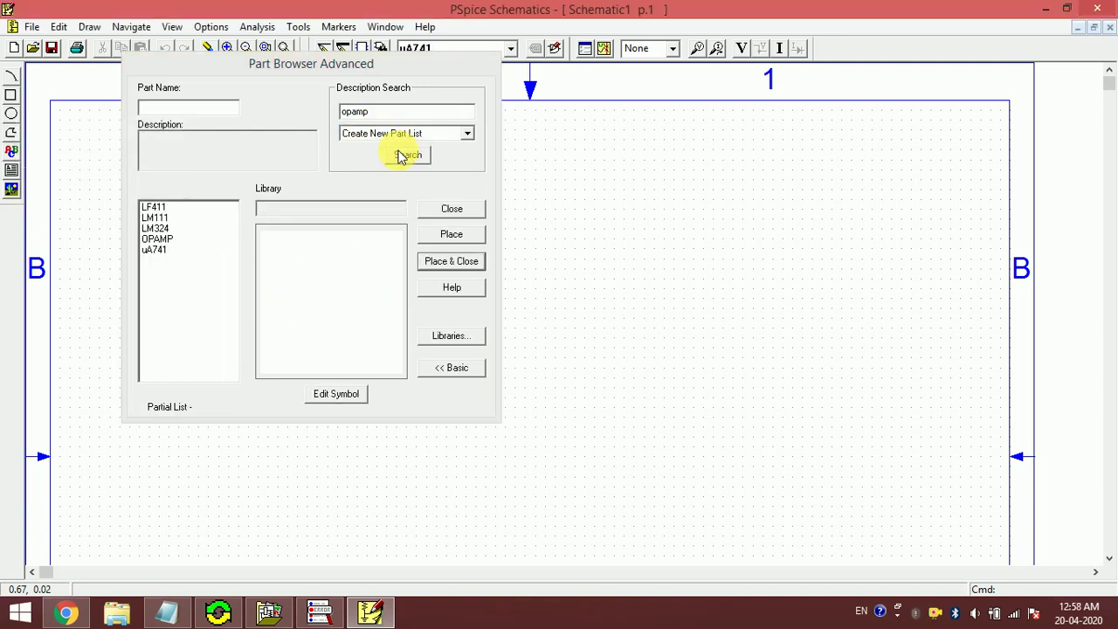
{"action": "left_click", "coordinate": [159, 228]}
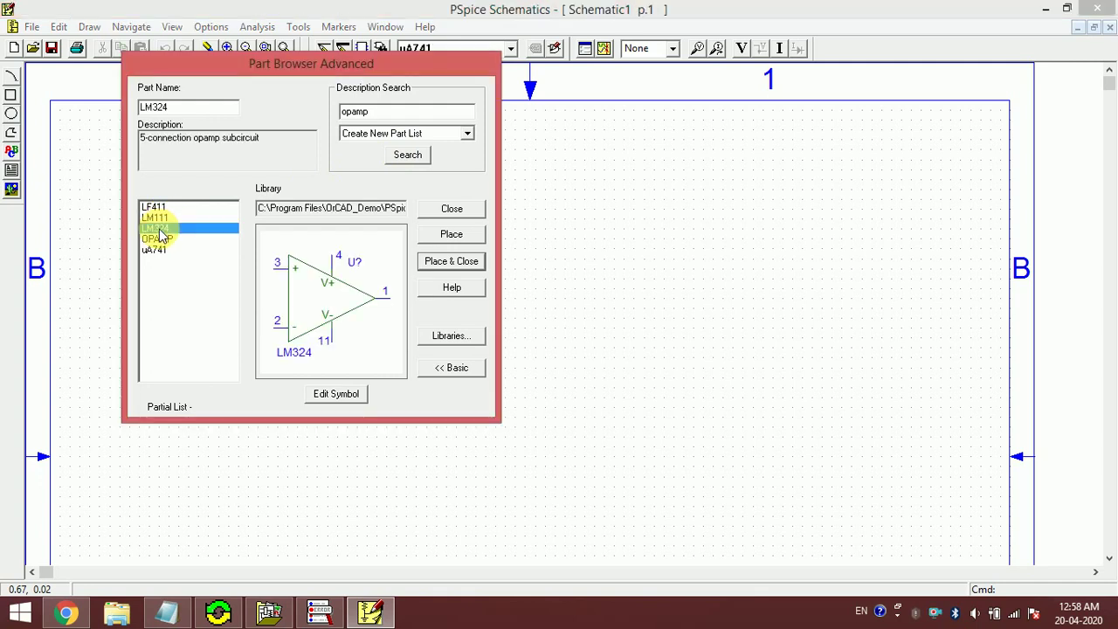
{"action": "left_click", "coordinate": [159, 240]}
{"action": "left_click", "coordinate": [163, 251]}
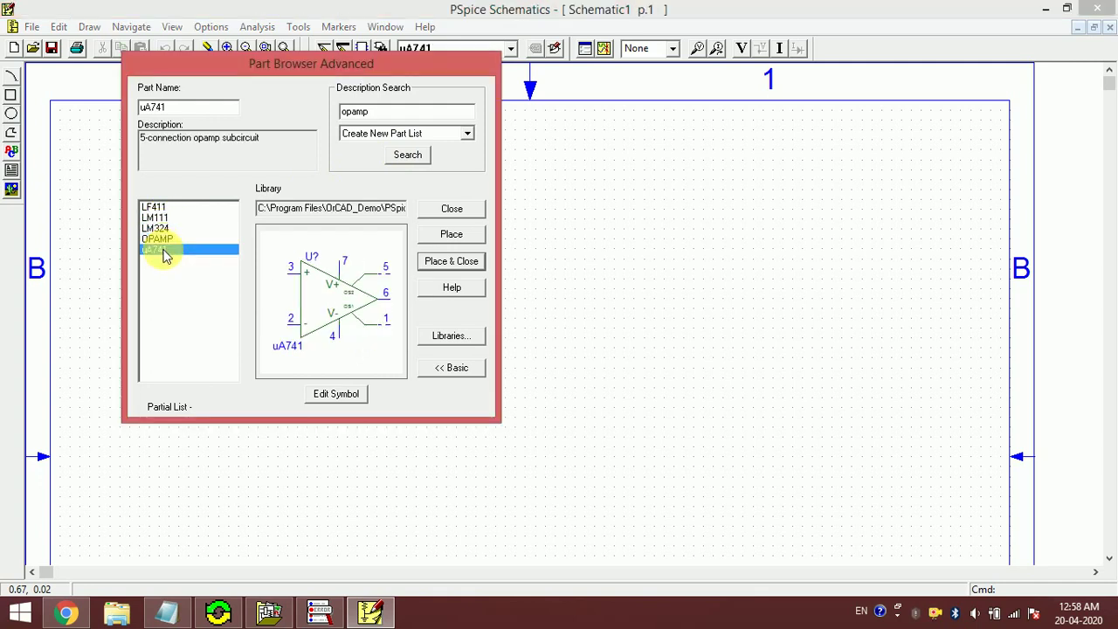
{"action": "left_click", "coordinate": [164, 238]}
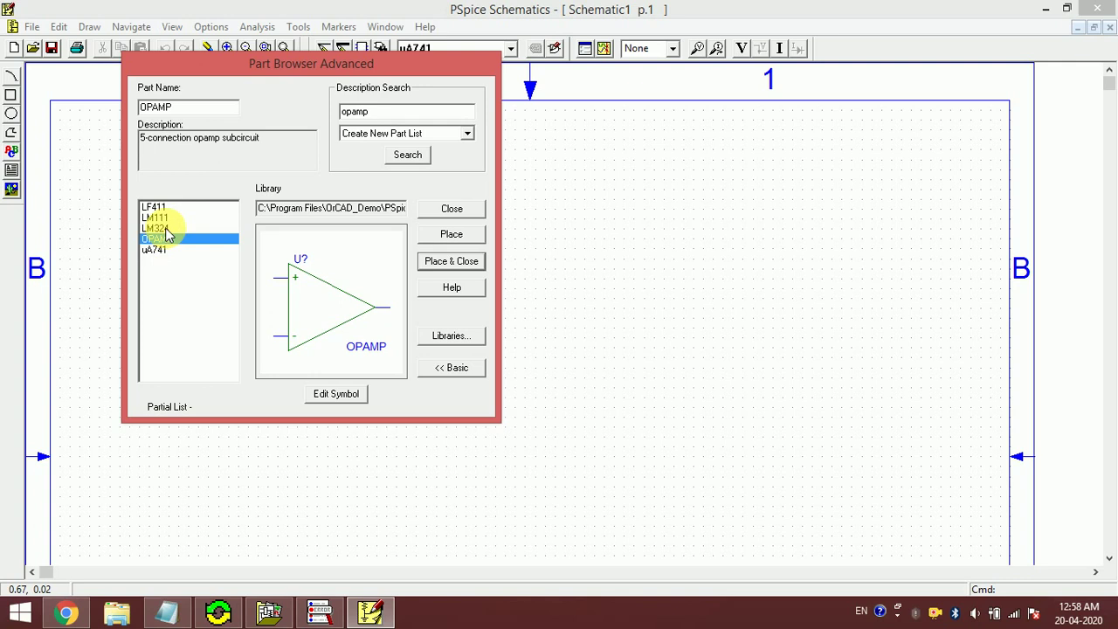
{"action": "left_click", "coordinate": [168, 226]}
{"action": "left_click", "coordinate": [167, 218]}
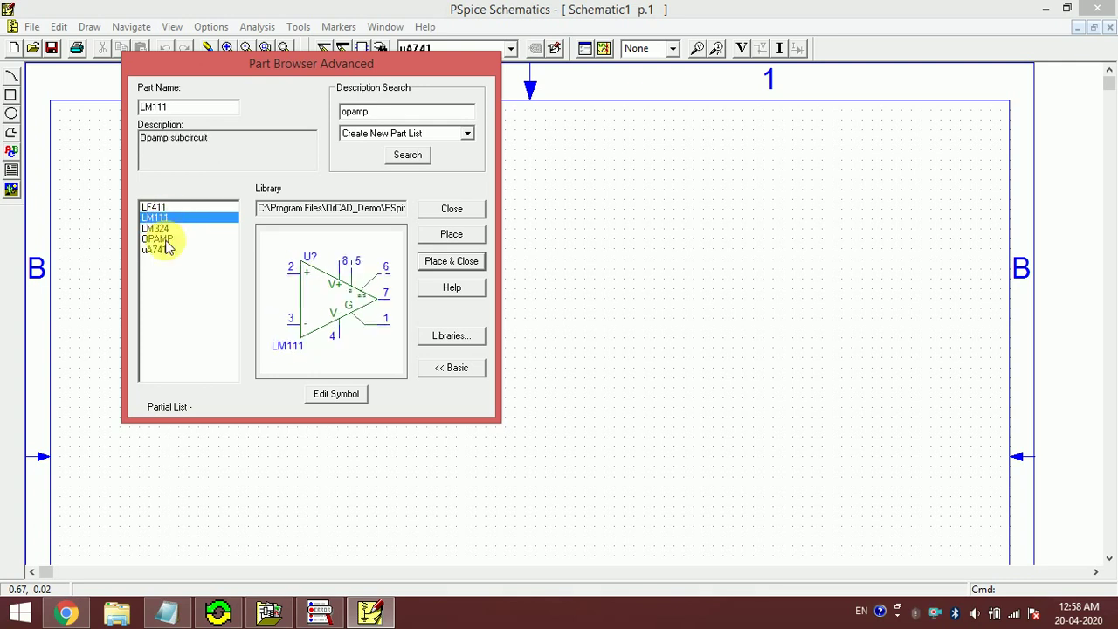
{"action": "left_click", "coordinate": [164, 239]}
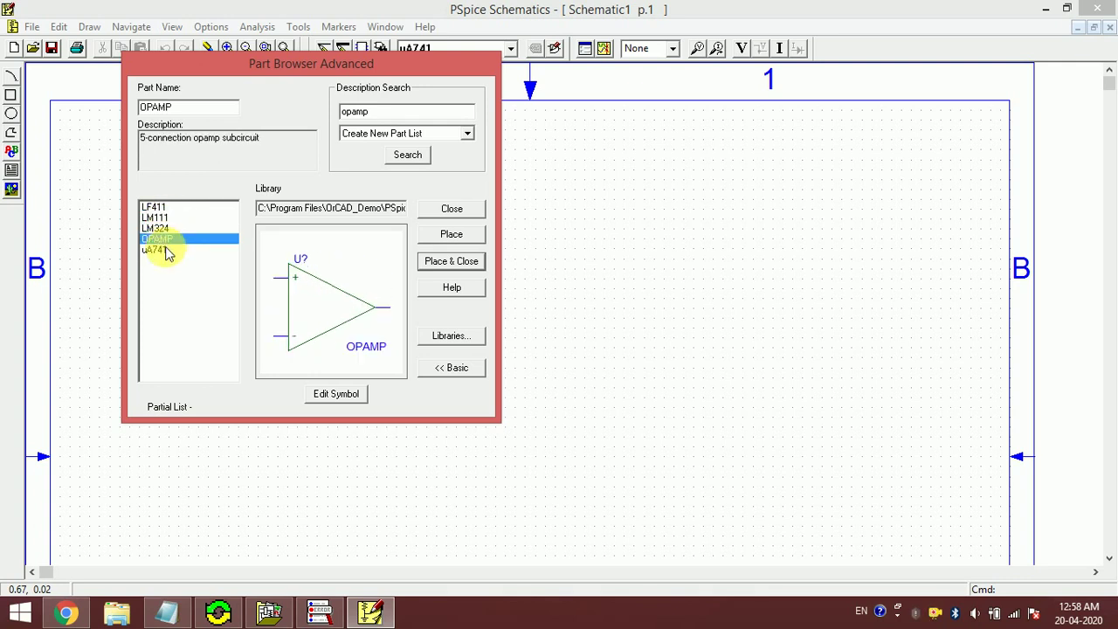
{"action": "left_click", "coordinate": [167, 250]}
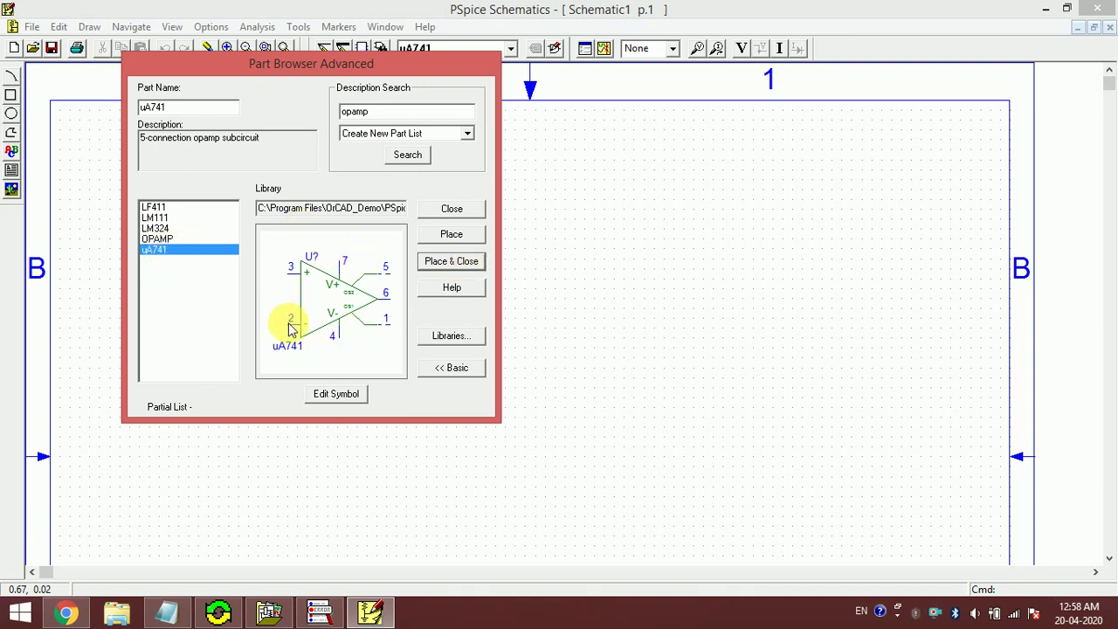
- Place the uA741 as U1 near the sheet centre and delete the extra U2 copy
{"action": "left_click", "coordinate": [464, 261]}
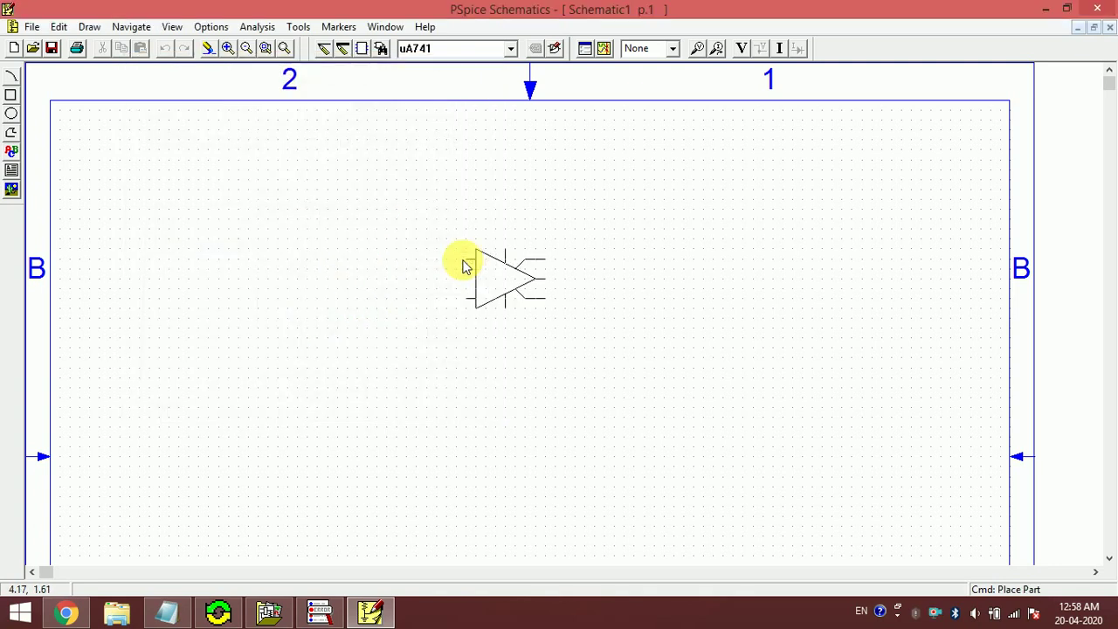
{"action": "left_click", "coordinate": [483, 289]}
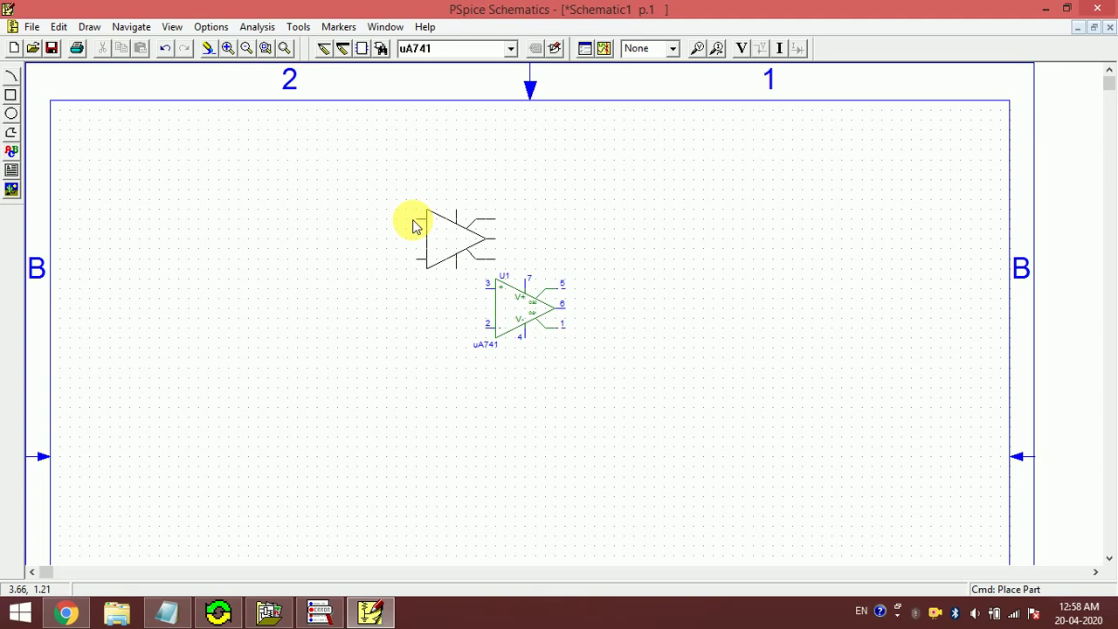
{"action": "left_click", "coordinate": [268, 227]}
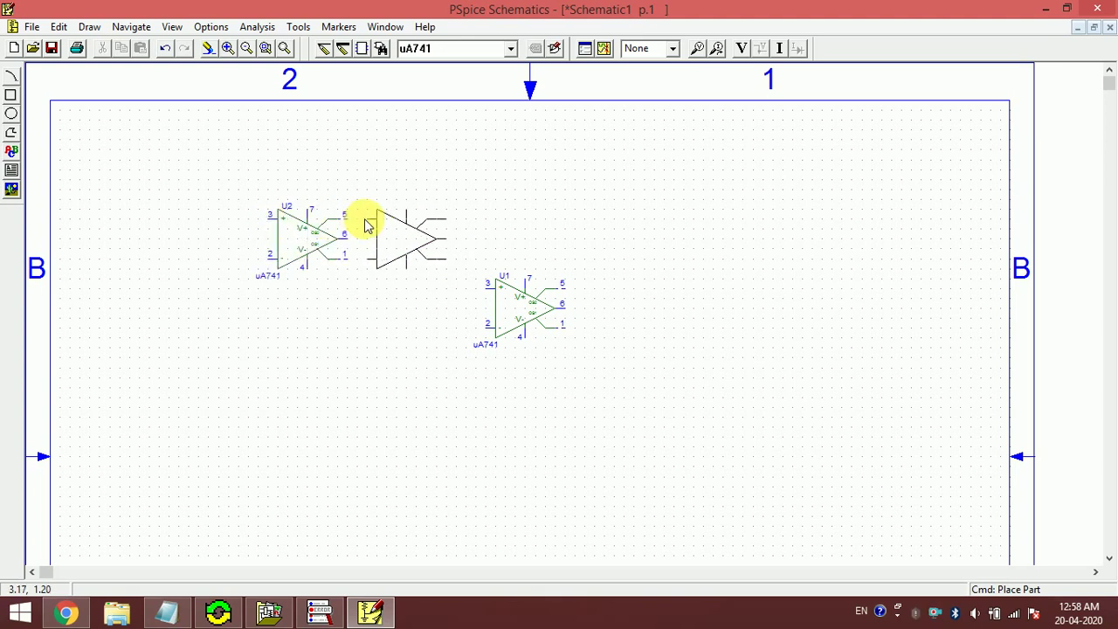
{"action": "right_click", "coordinate": [367, 226]}
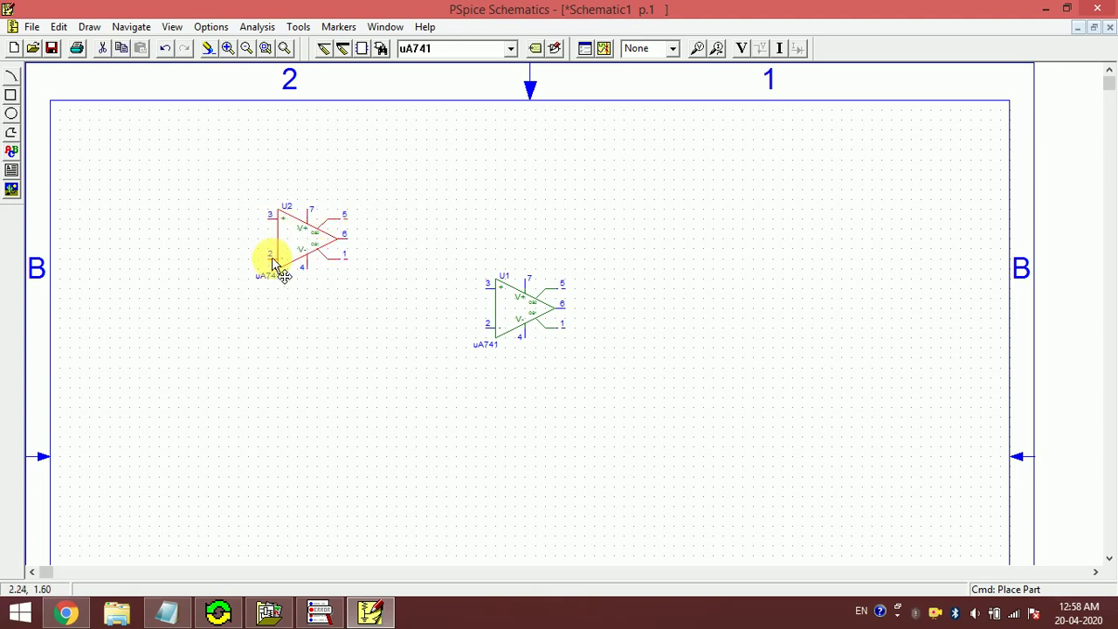
{"action": "key", "text": "Delete"}
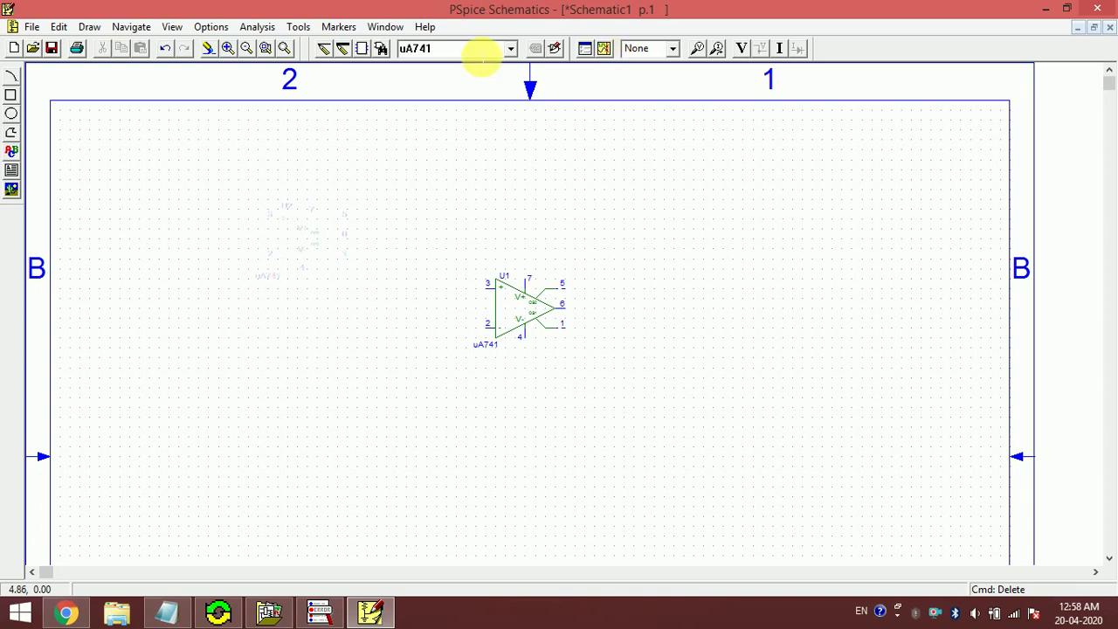
{"action": "left_click", "coordinate": [474, 51]}
- Place three 1k resistors R1, R2, R3 above the uA741, then nudge R1 lower-left
{"action": "type", "text": "r"}
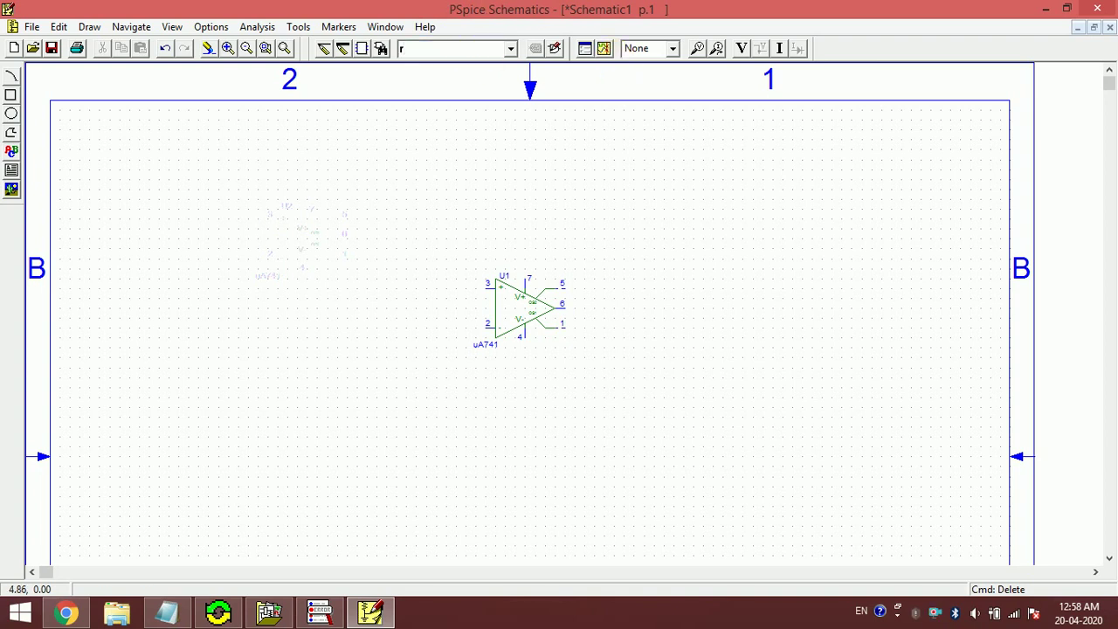
{"action": "key", "text": "Return"}
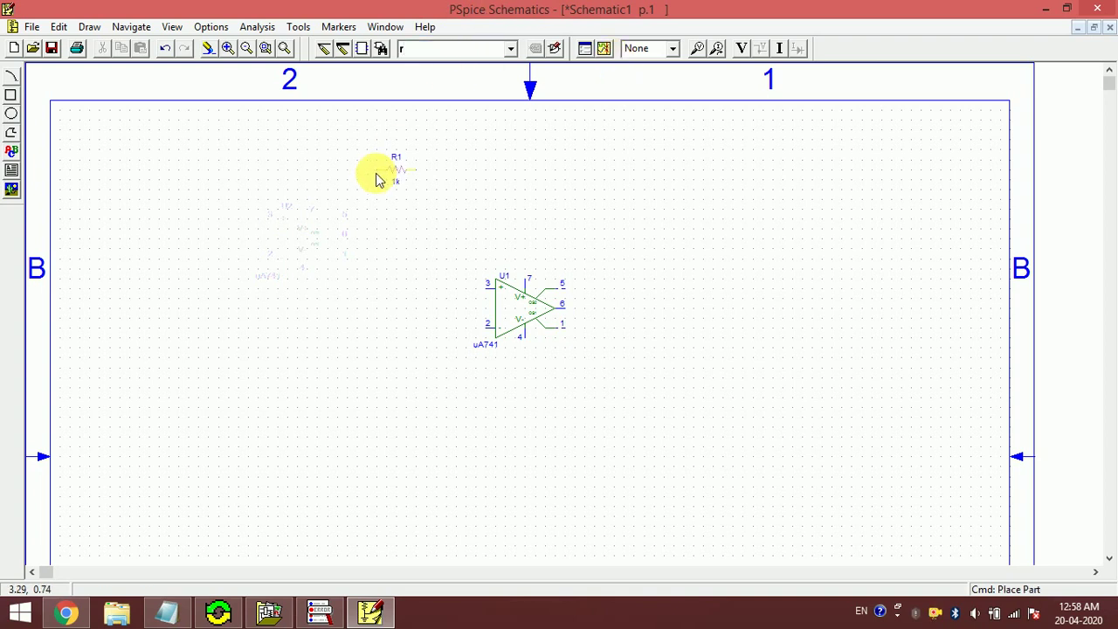
{"action": "left_click", "coordinate": [375, 179]}
{"action": "left_click", "coordinate": [490, 196]}
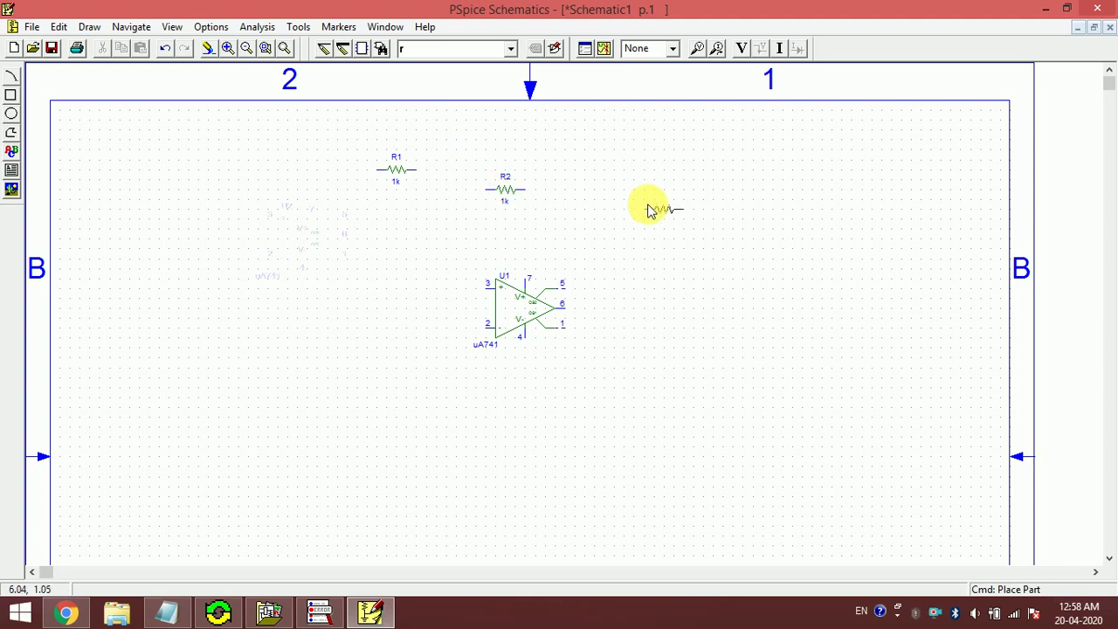
{"action": "left_click", "coordinate": [648, 210]}
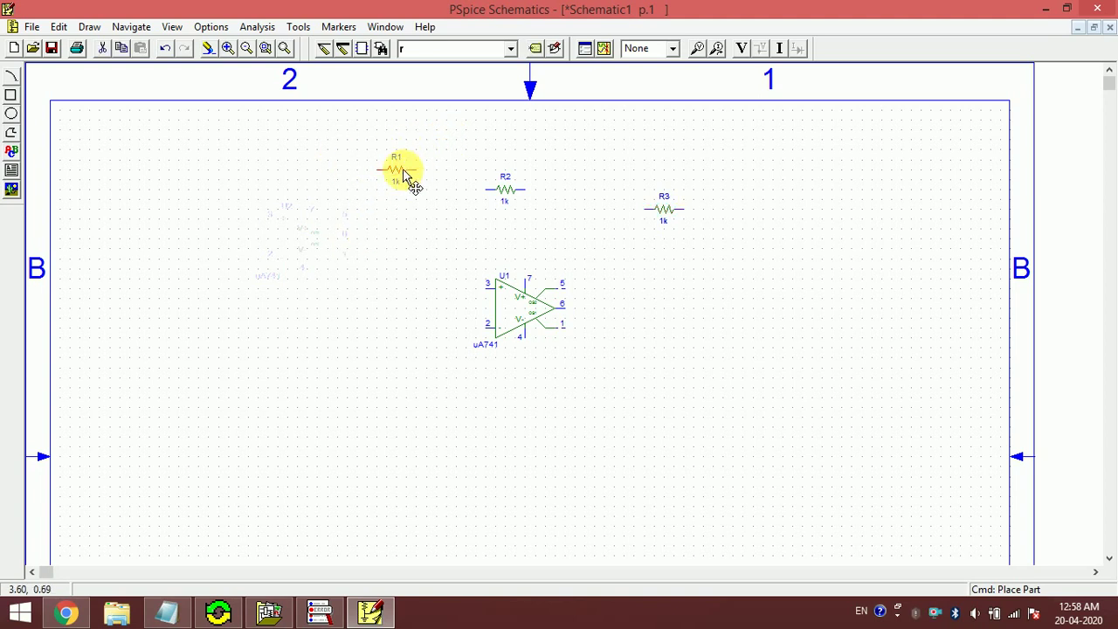
{"action": "mouse_move", "coordinate": [399, 176]}
{"action": "left_mouse_down"}
{"action": "mouse_move", "coordinate": [353, 183]}
{"action": "mouse_move", "coordinate": [360, 206]}
{"action": "left_mouse_up"}
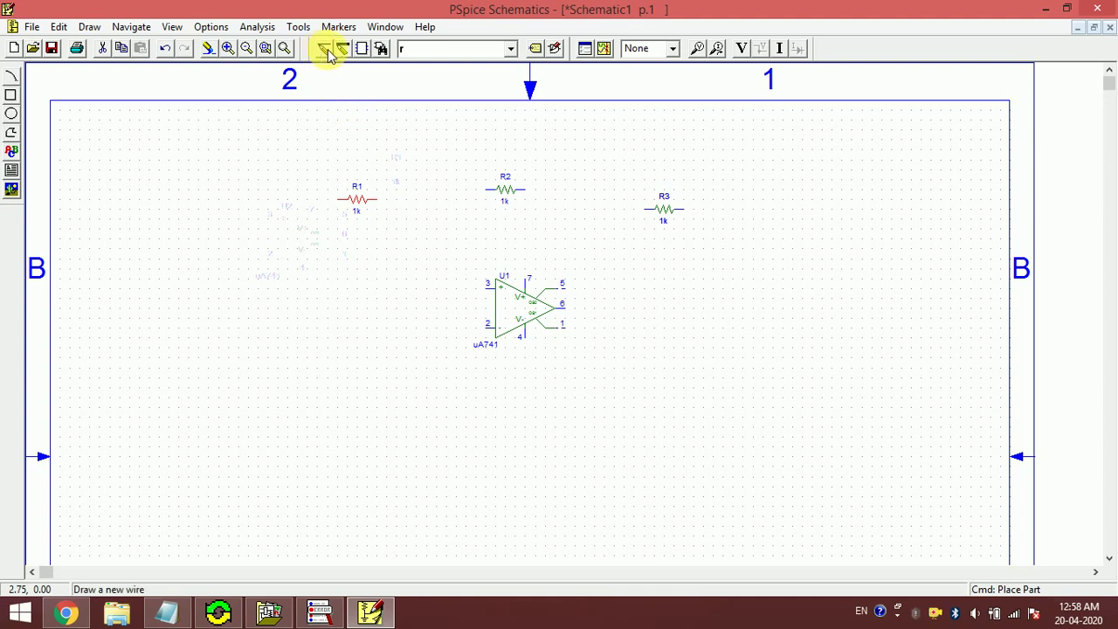
- Wire R1's right end to R2's left pin and R2's right end to R3's left pin
{"action": "left_click", "coordinate": [325, 48]}
{"action": "left_click", "coordinate": [378, 200]}
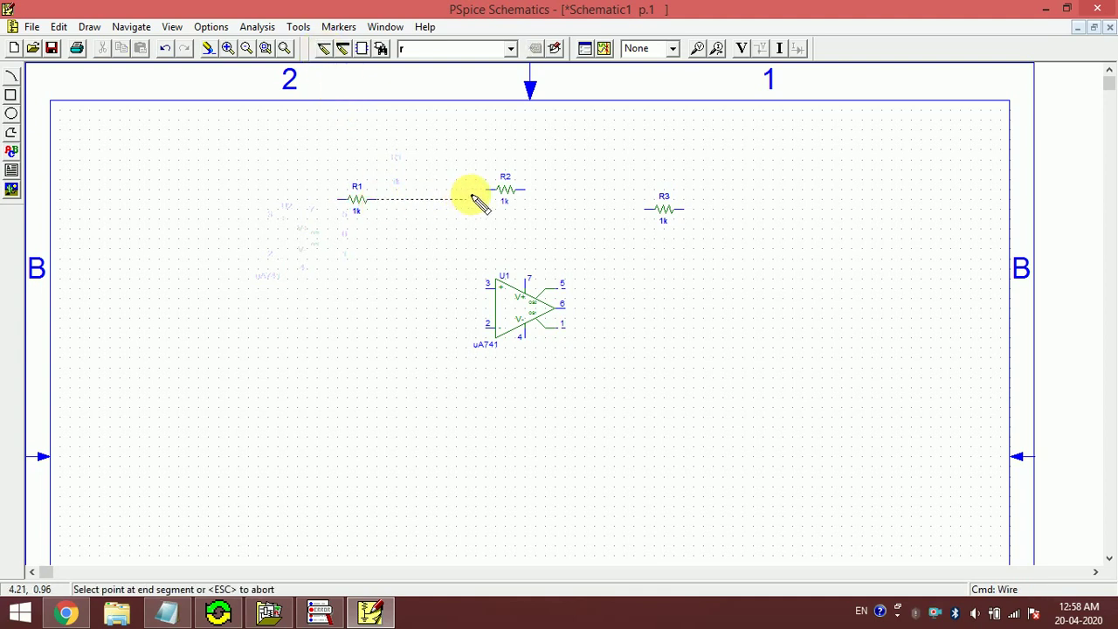
{"action": "left_click", "coordinate": [487, 192]}
{"action": "left_click", "coordinate": [526, 190]}
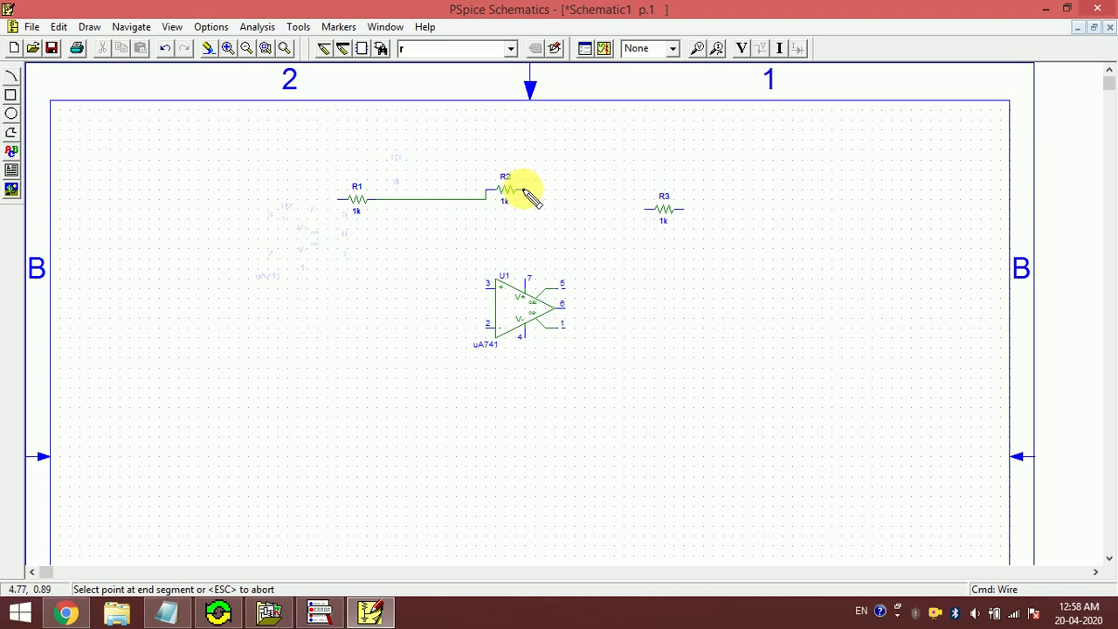
{"action": "left_click", "coordinate": [646, 209]}
- Run a bent wire from R3's left pin down and around to R1's left pin
{"action": "left_click", "coordinate": [647, 209]}
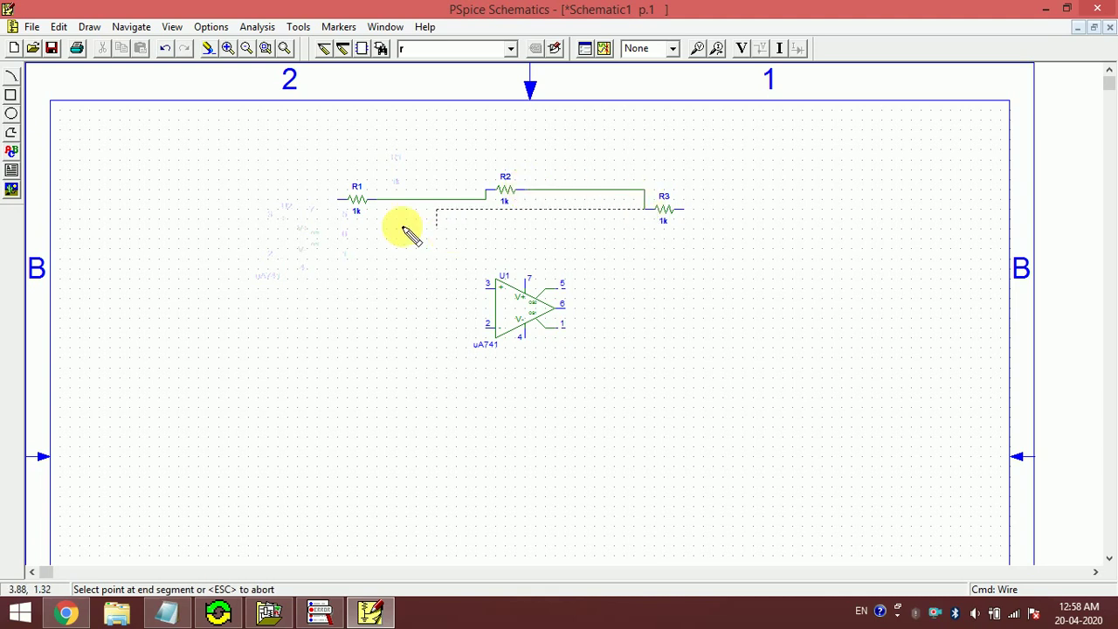
{"action": "left_click", "coordinate": [347, 289]}
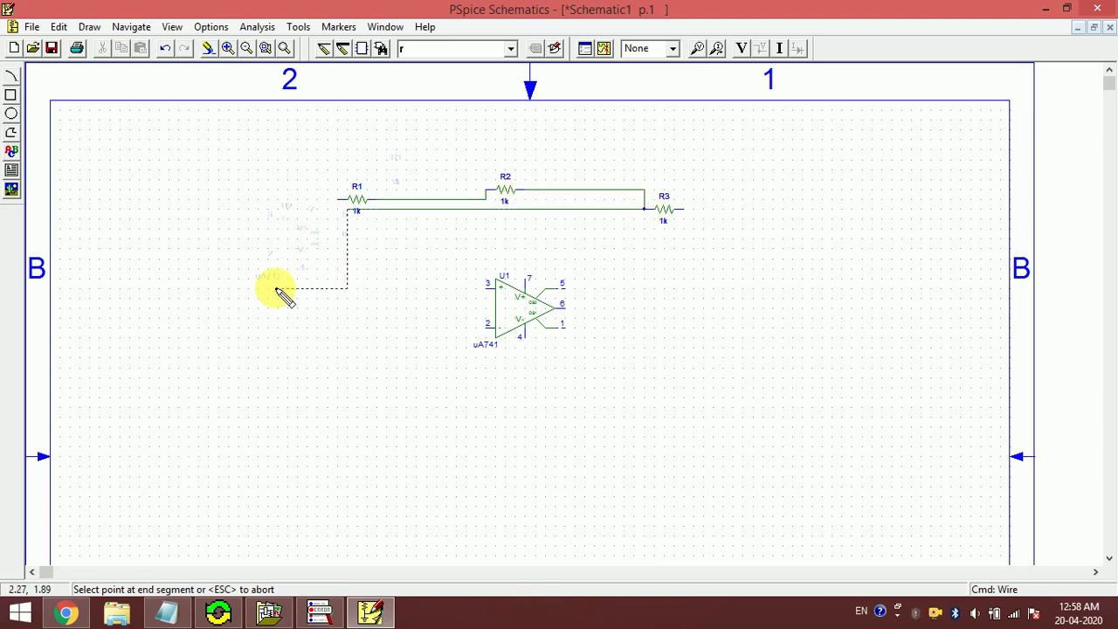
{"action": "left_click", "coordinate": [338, 200]}
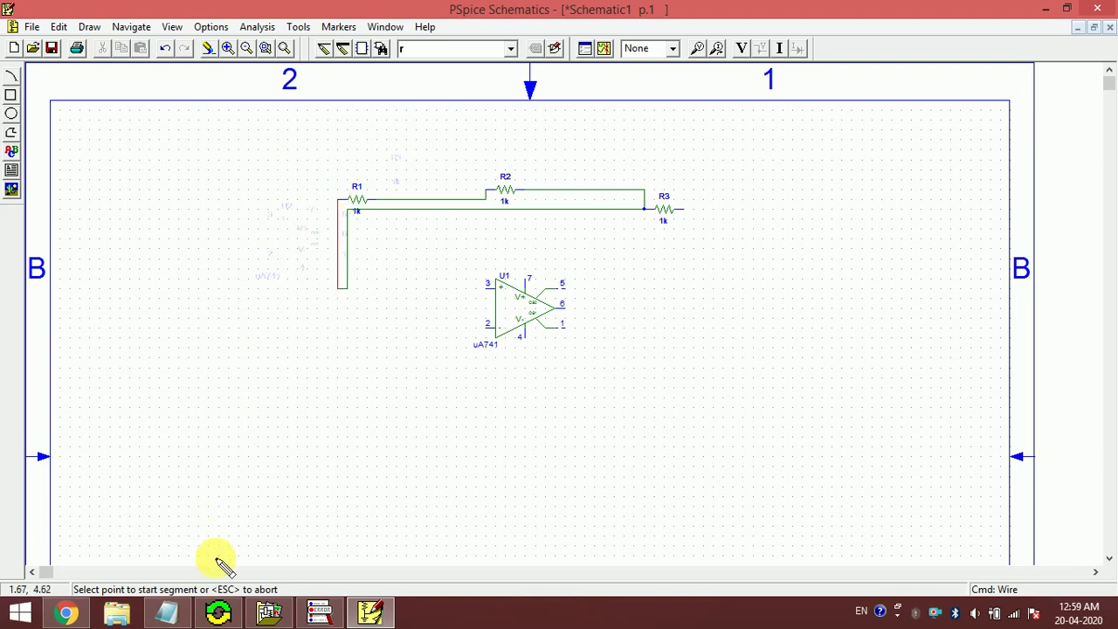